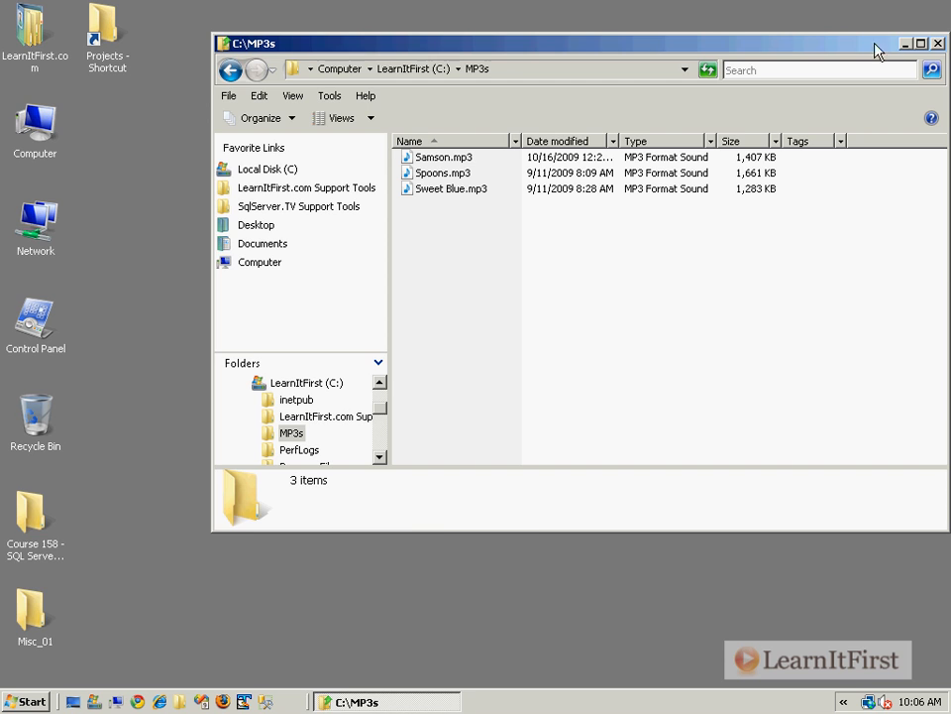
Close the MP3s folder window, start Visual Studio 2008 and create an Integration Services Project with the name Integration Services Project8.
click(937, 44)
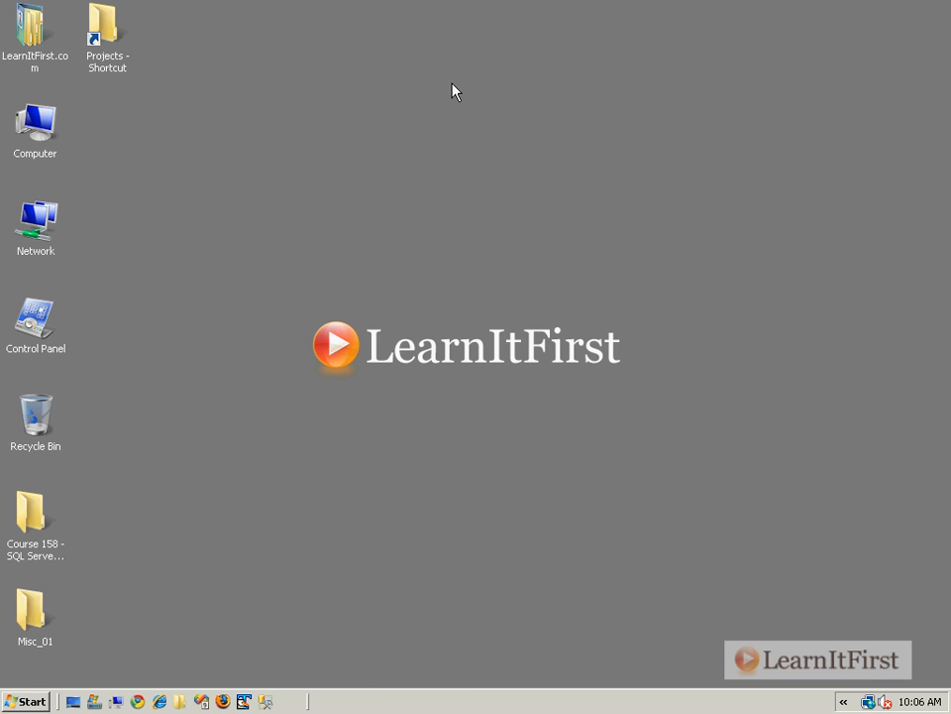
click(22, 700)
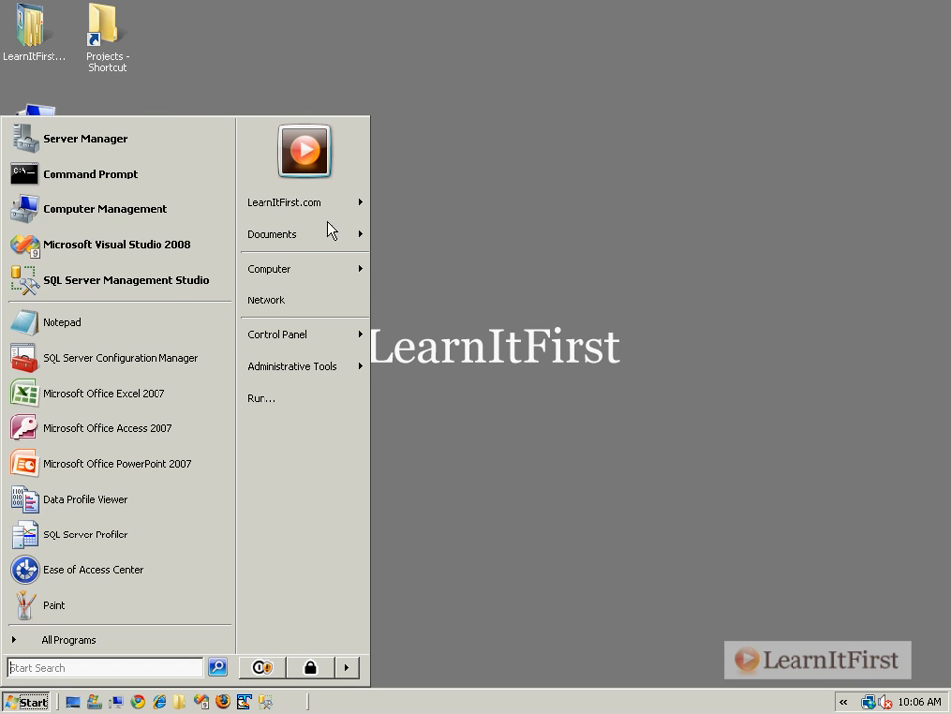
click(176, 260)
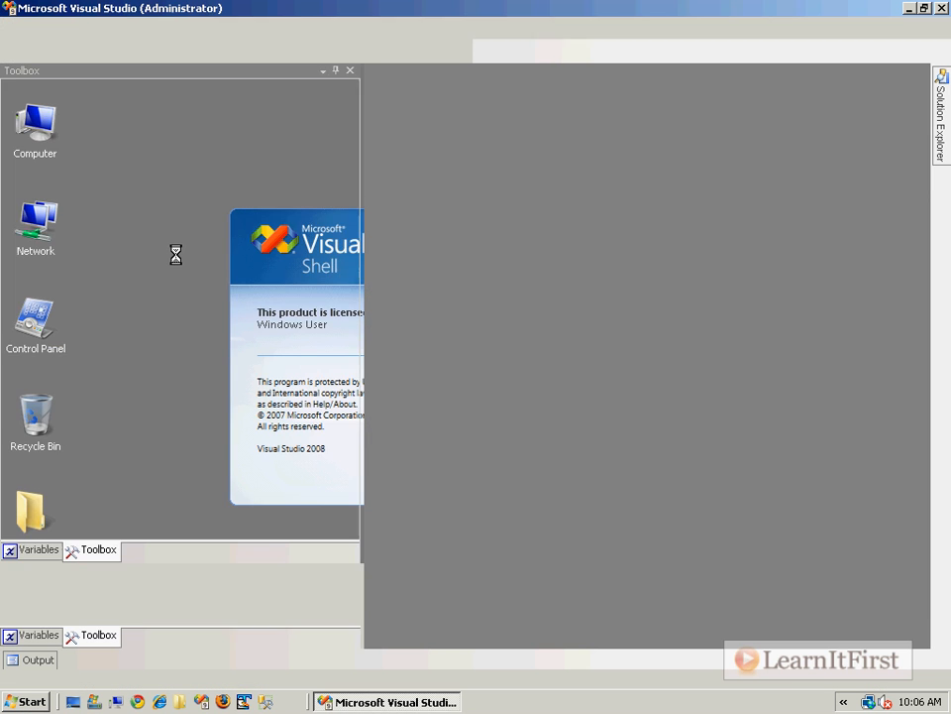
click(17, 29)
mouse_move(64, 55)
click(240, 50)
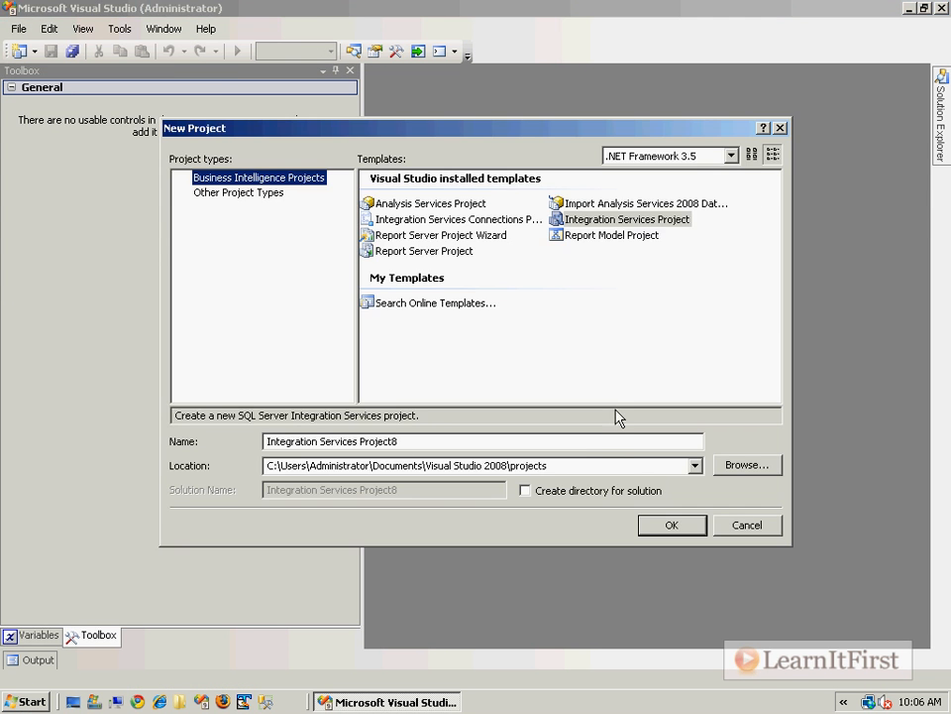
click(684, 524)
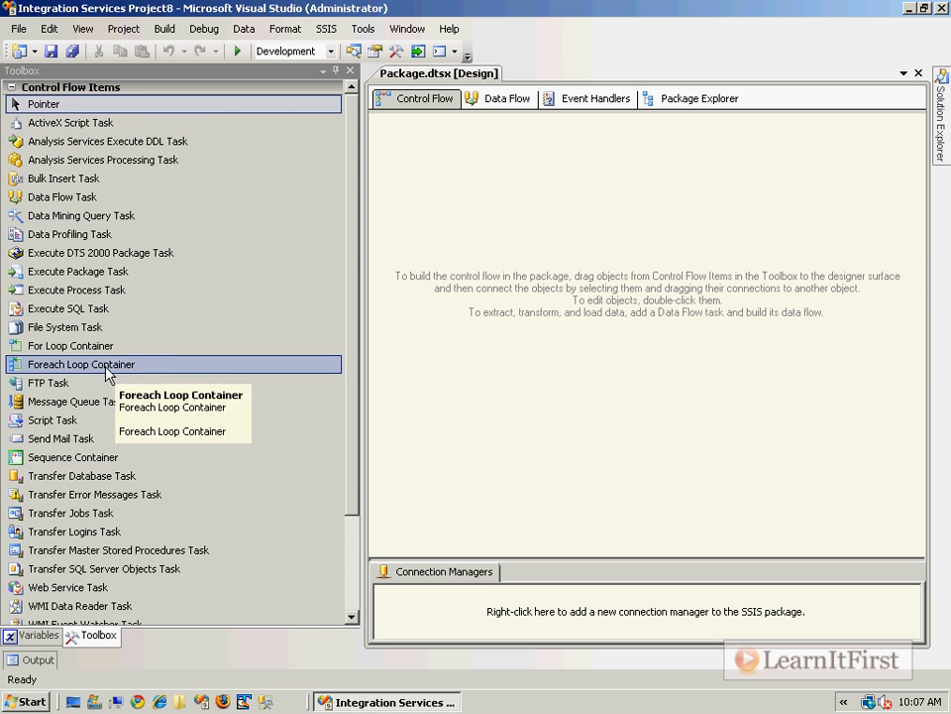
Add a Foreach Loop Container to the package's control flow and open its collection settings.
drag(76, 363, 478, 198)
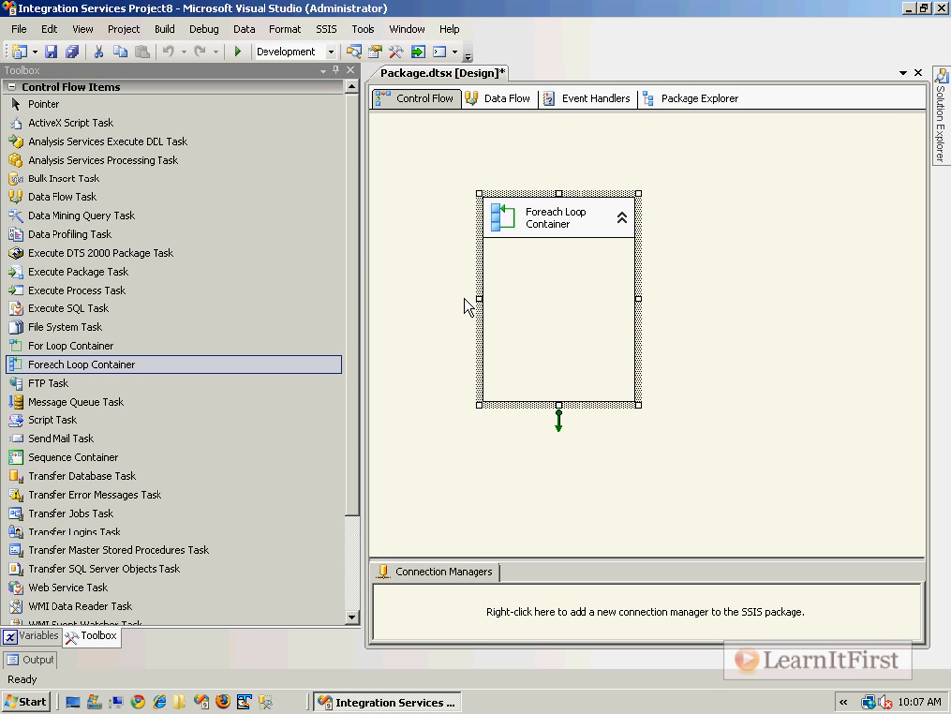
double_click(506, 226)
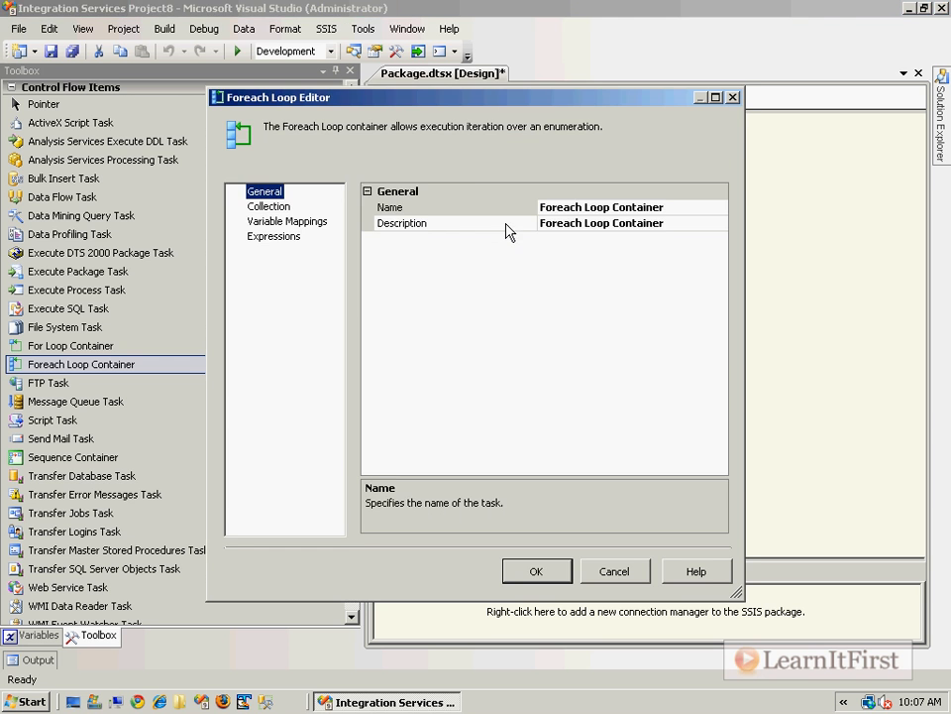
click(267, 206)
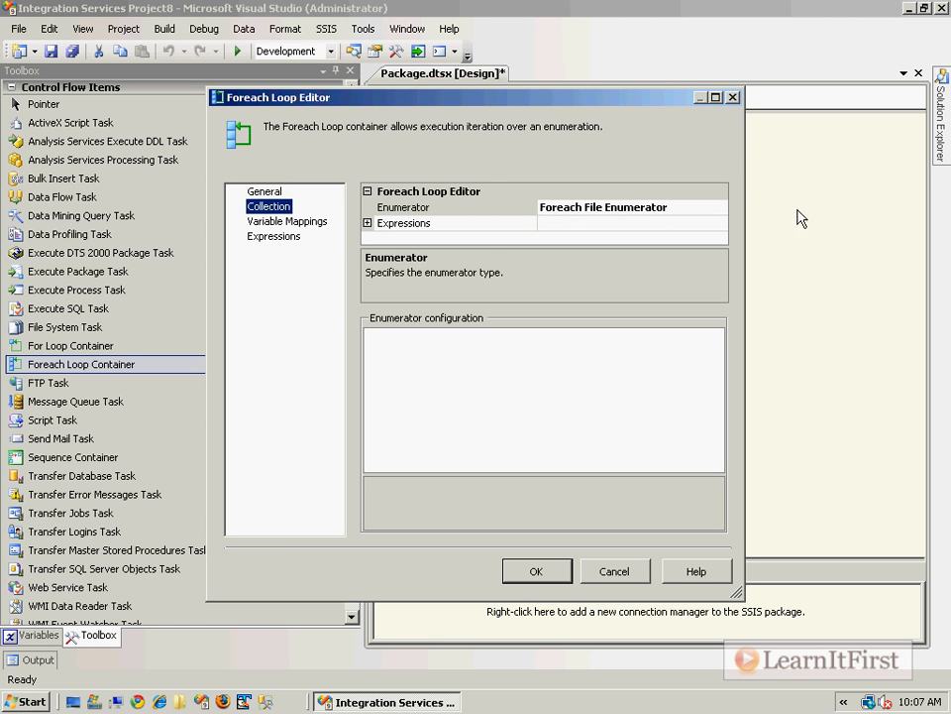
Review the available enumerator types and set the loop's enumerator to Foreach File Enumerator.
click(725, 209)
click(721, 207)
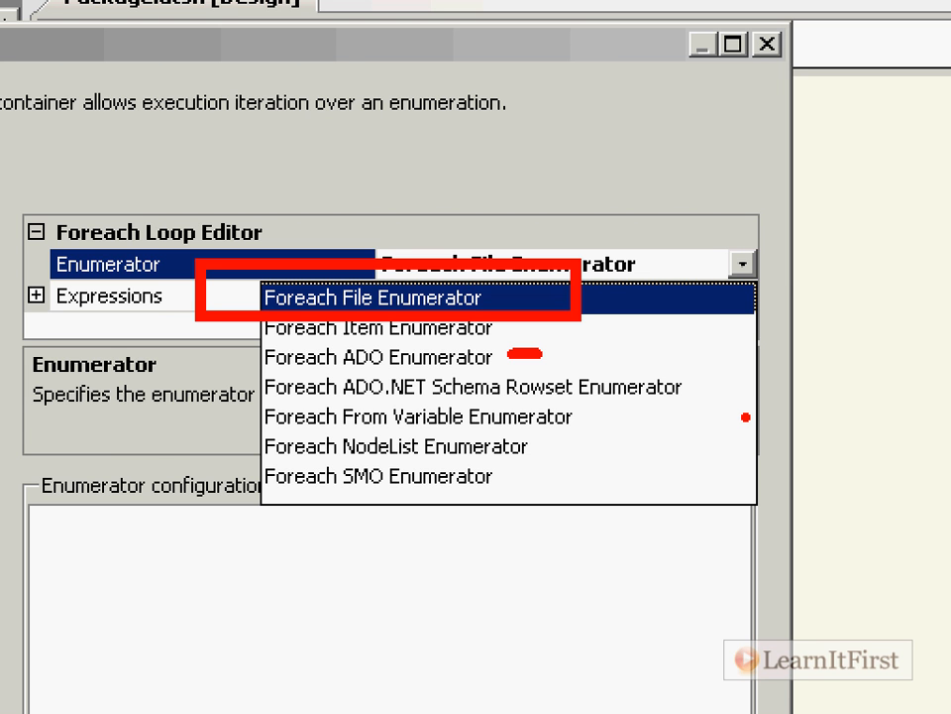
key(Escape)
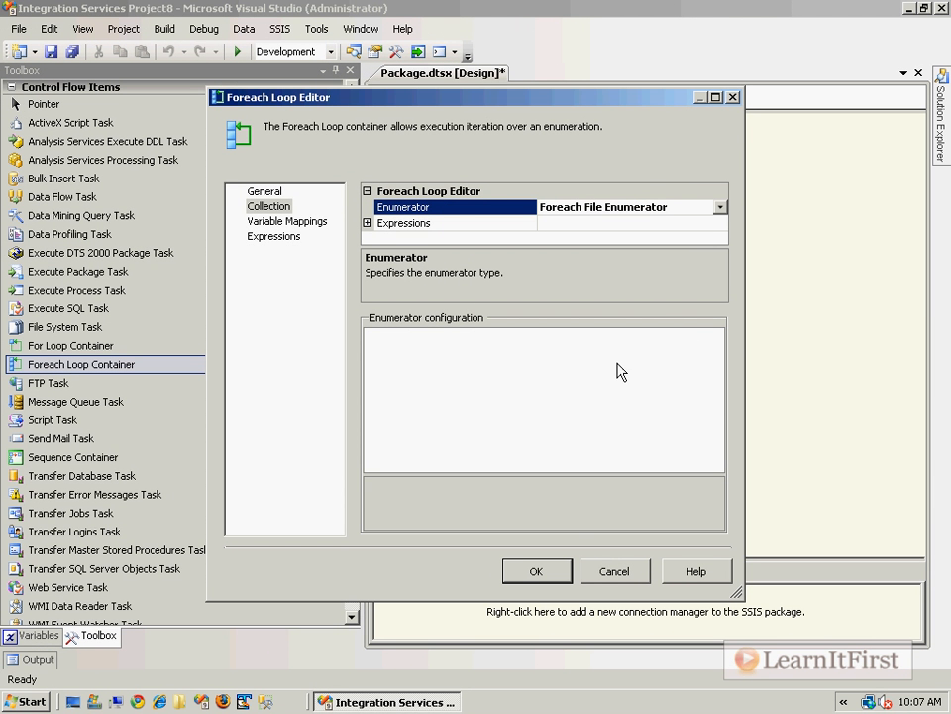
click(722, 208)
click(650, 268)
click(722, 208)
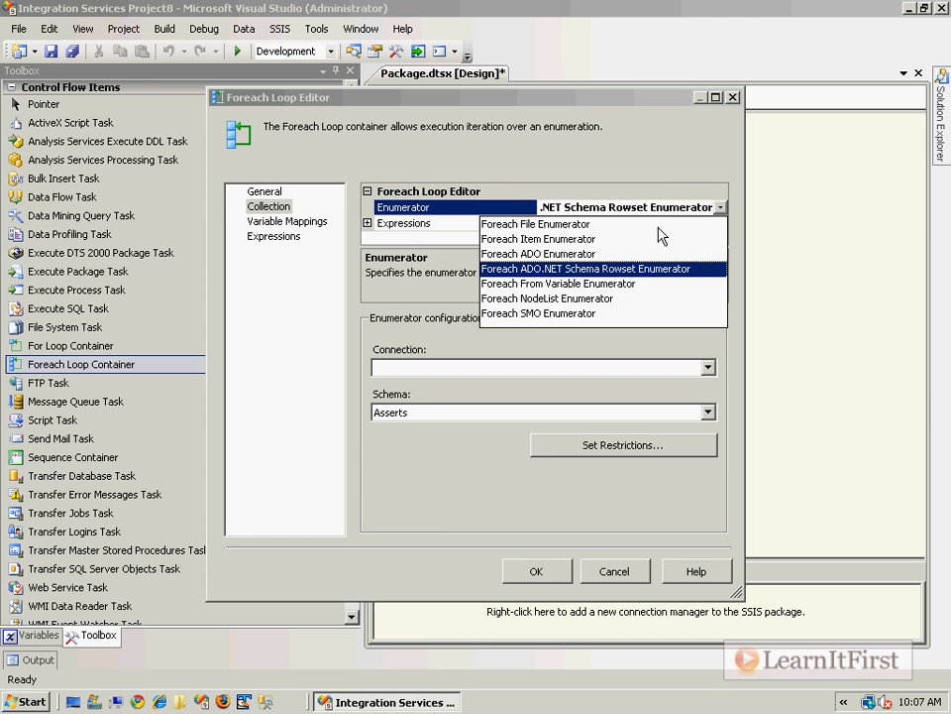
click(651, 226)
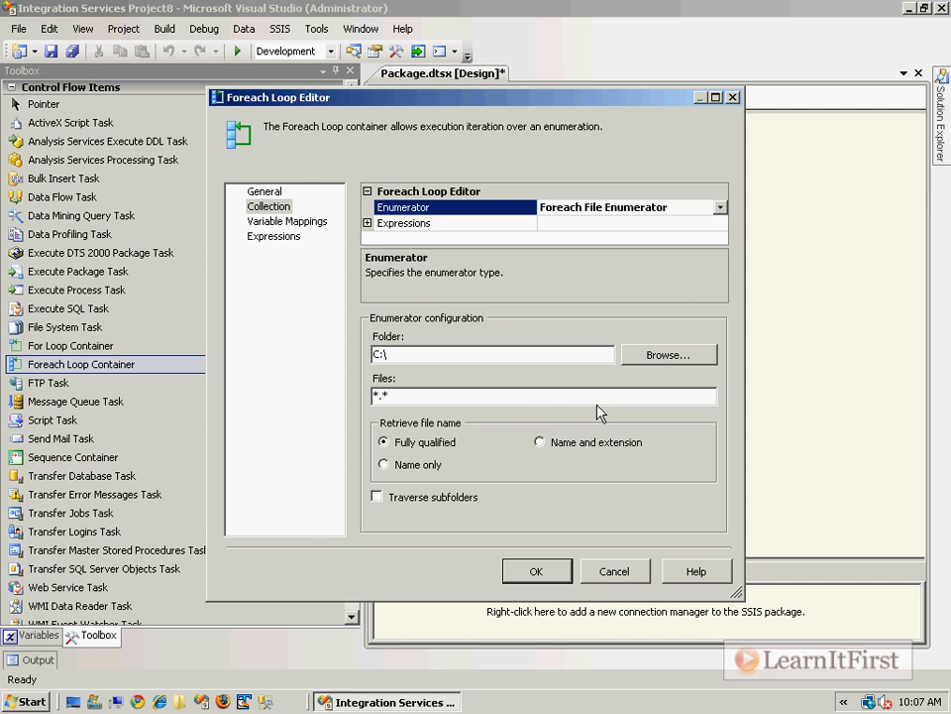
Set the enumerator folder to C:\MP3s, change the extension in the Files pattern and accept the loop settings.
click(649, 356)
double_click(424, 363)
click(406, 331)
click(499, 464)
click(382, 395)
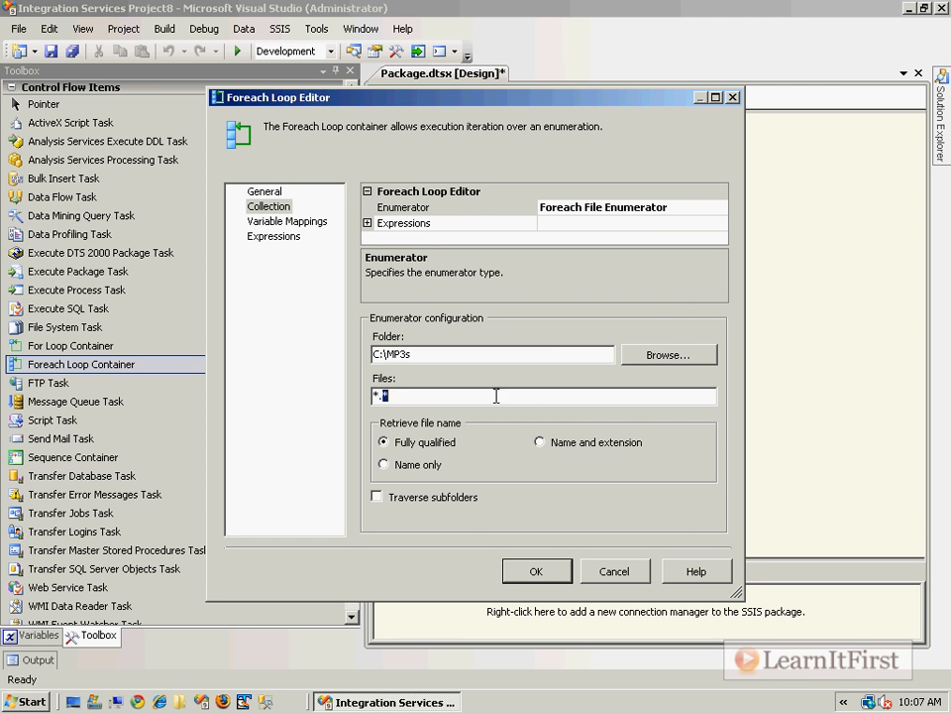
text(m)
click(536, 571)
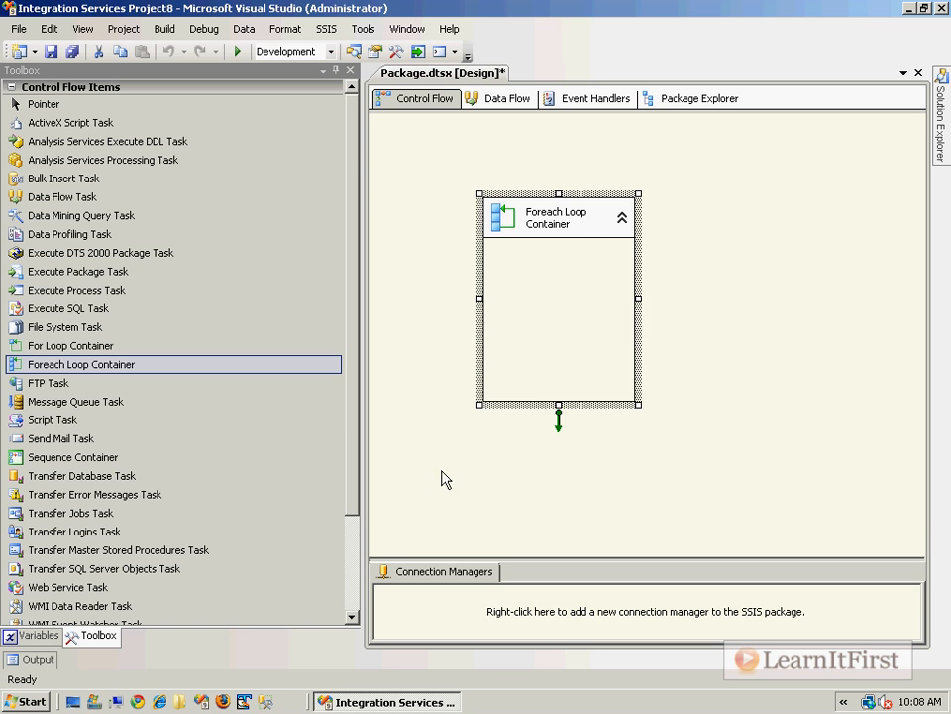
Add a package-scoped variable named FileName with the data type String.
click(482, 452)
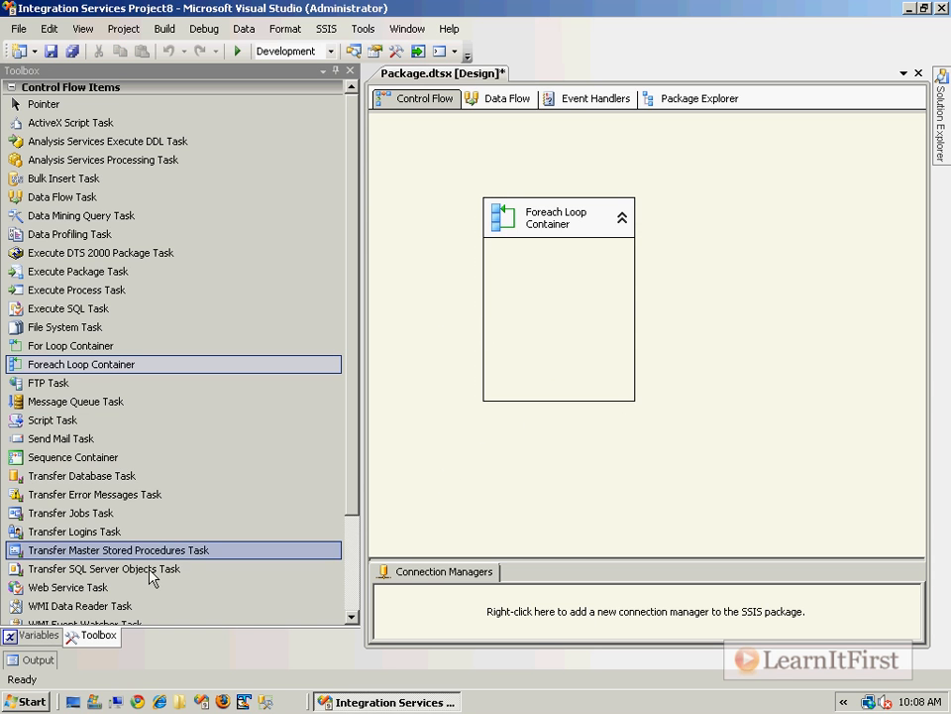
right_click(693, 161)
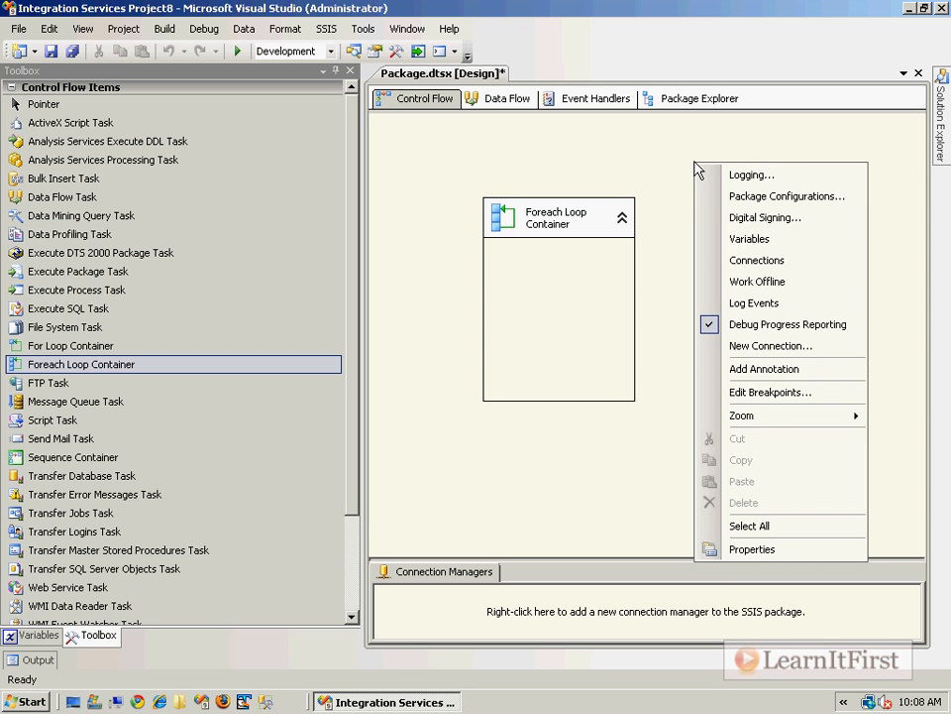
click(780, 245)
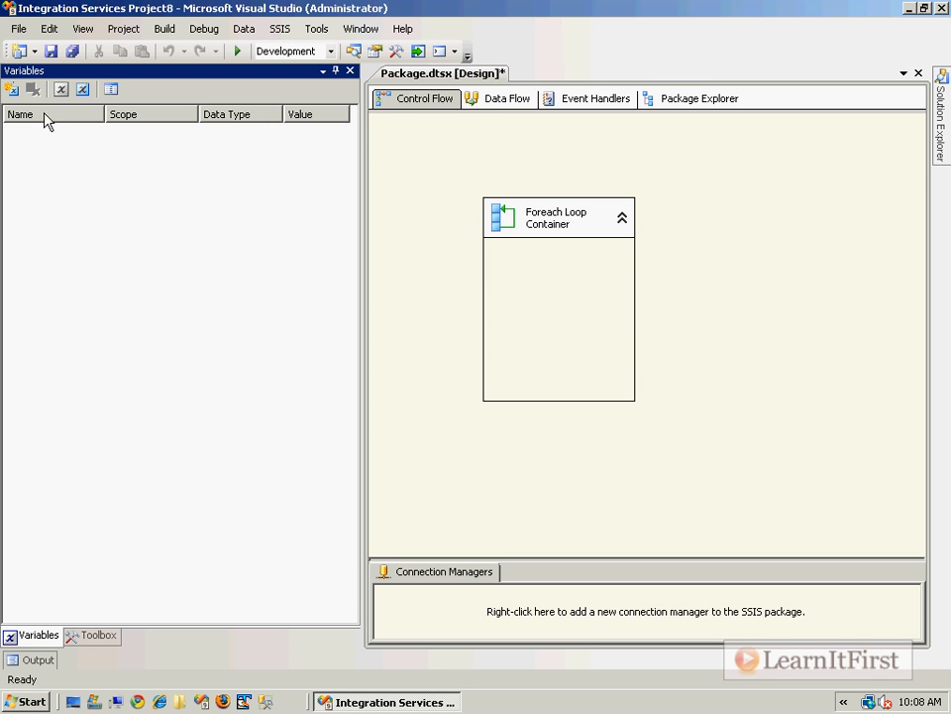
click(17, 94)
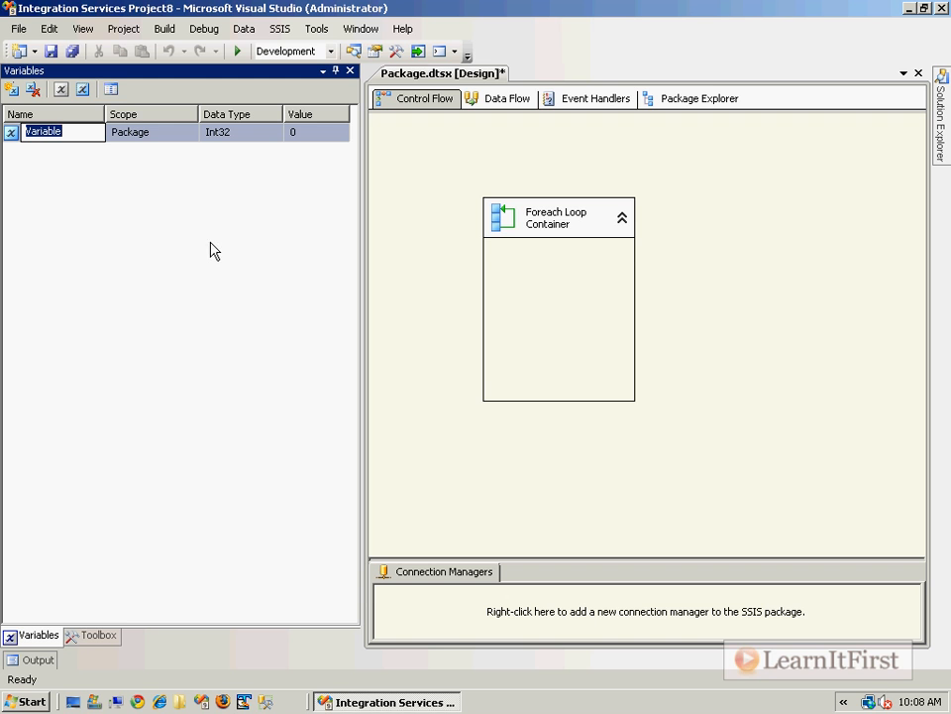
text(FileName)
key(Tab)
key(Tab)
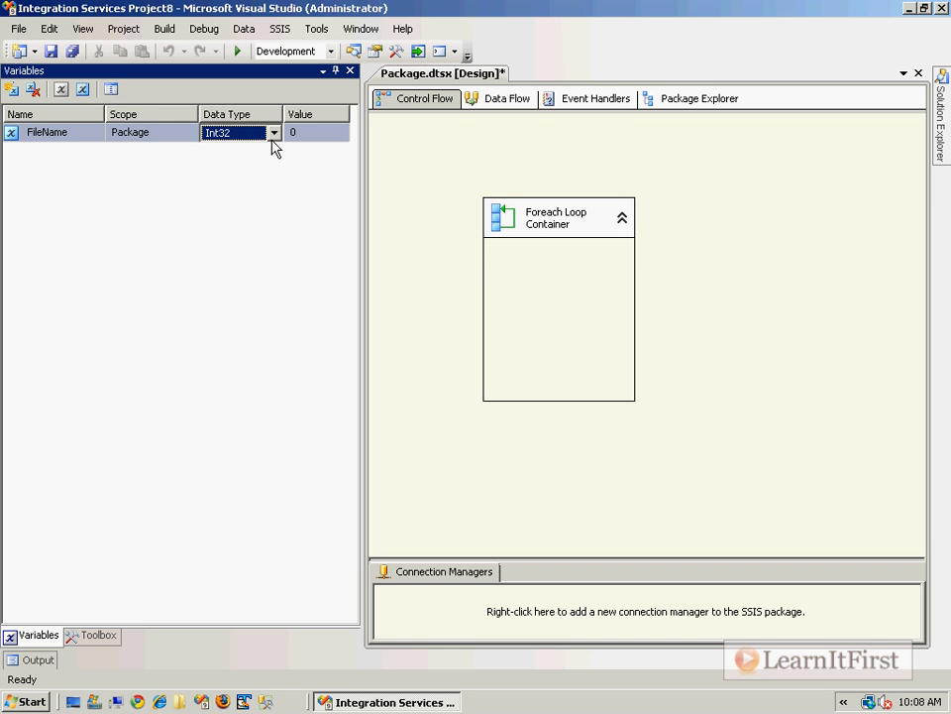
click(273, 133)
click(238, 227)
click(302, 227)
click(325, 133)
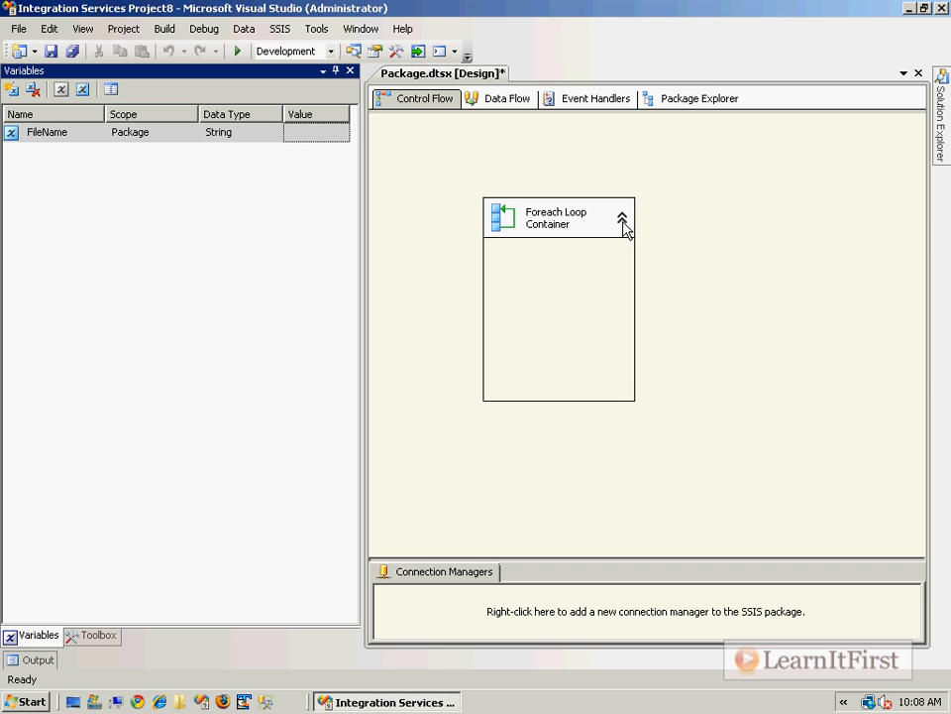
Add a second variable named FileName scoped to the Foreach Loop Container and widen the Scope column to show the full name.
click(560, 272)
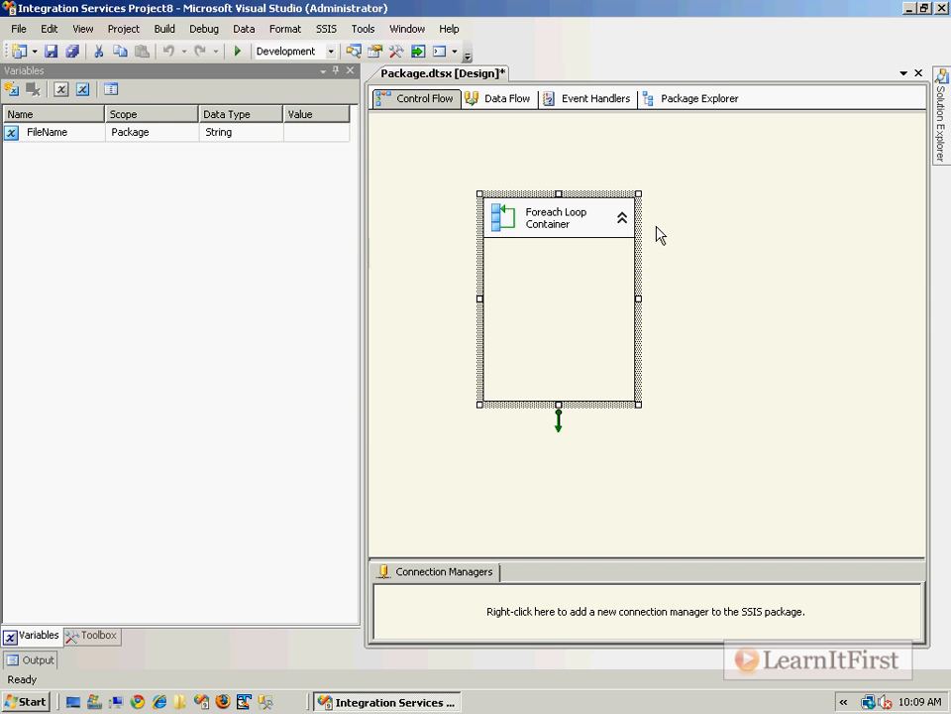
click(158, 133)
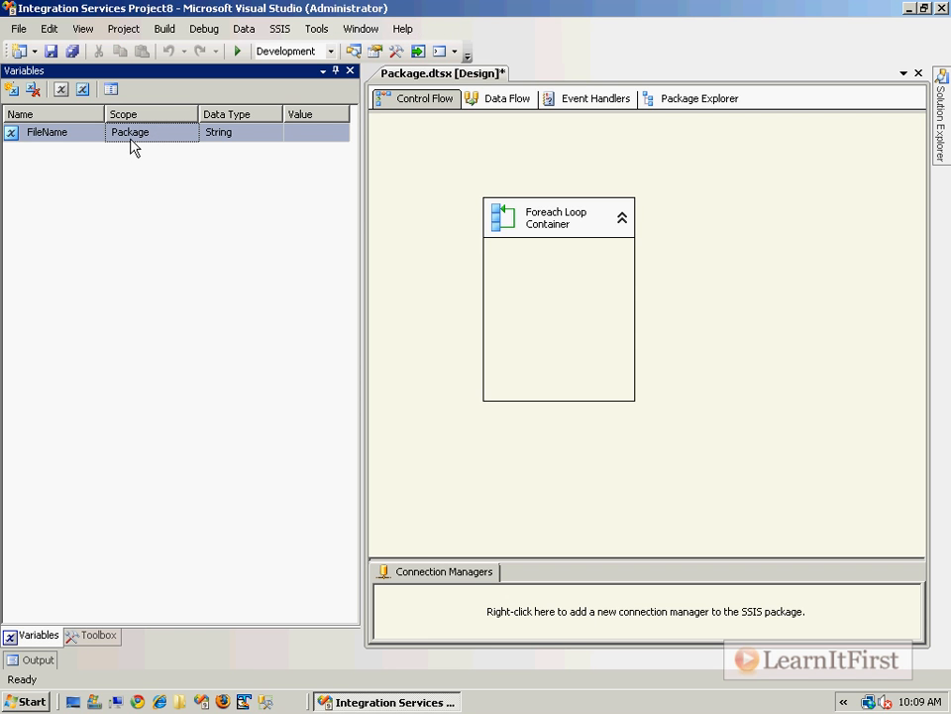
click(583, 318)
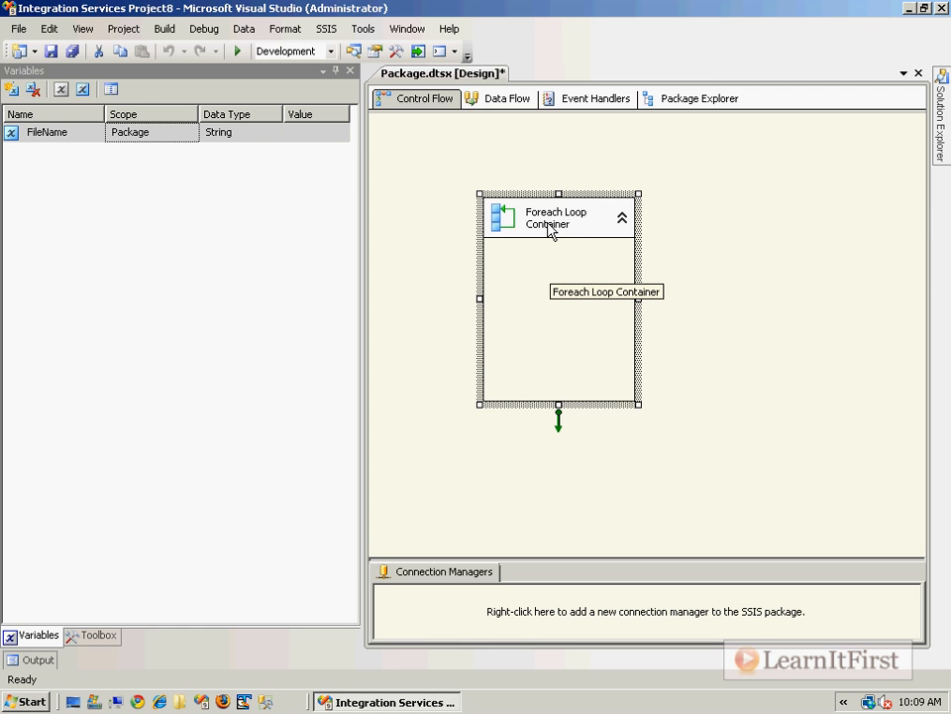
click(12, 89)
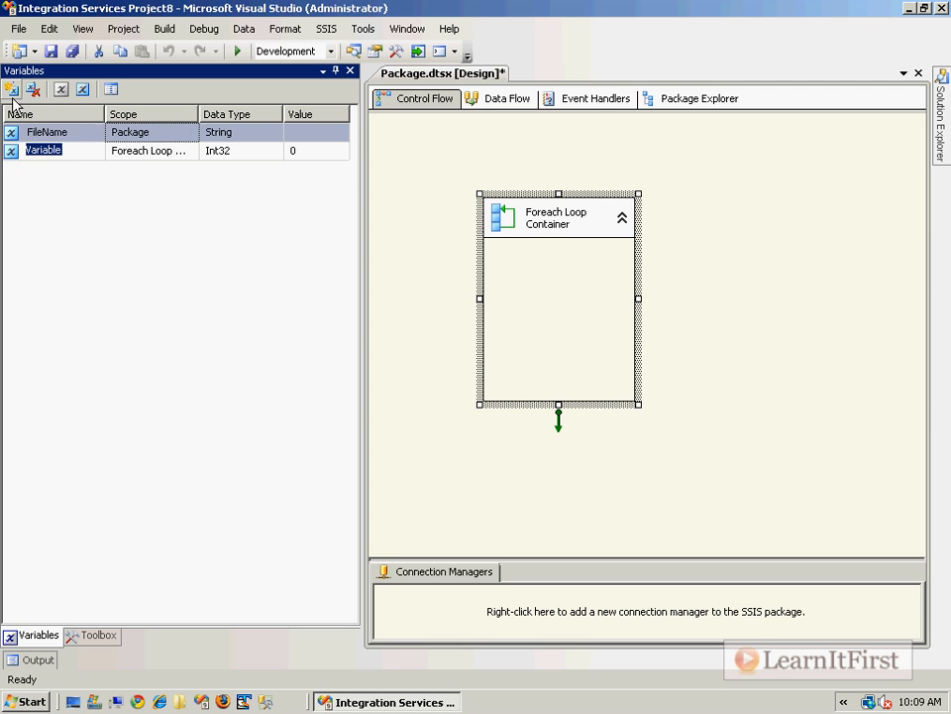
text(FileName)
key(Return)
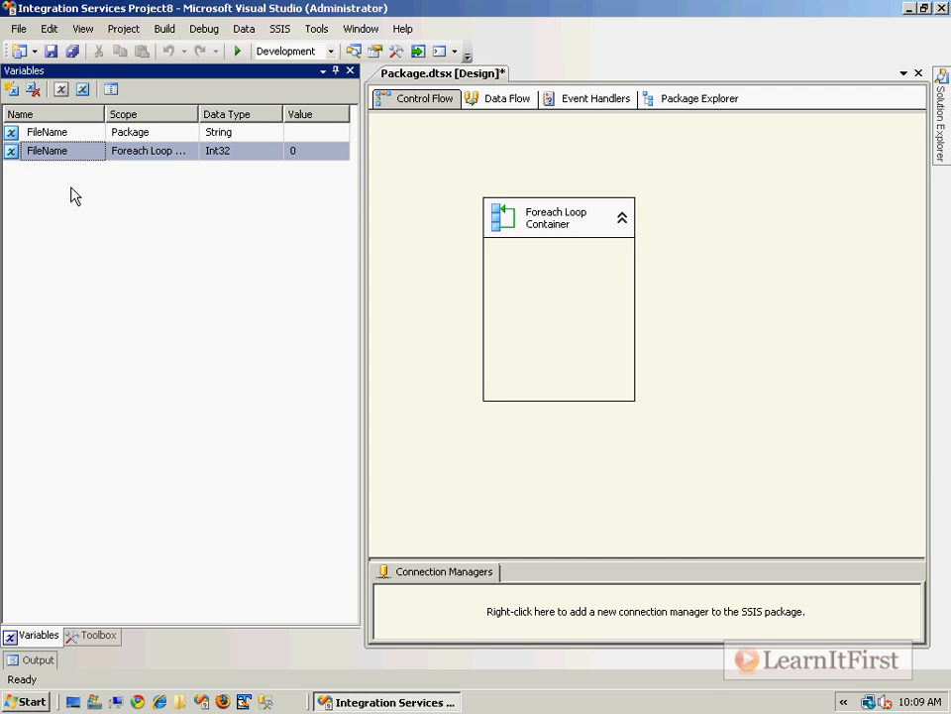
drag(202, 116, 243, 116)
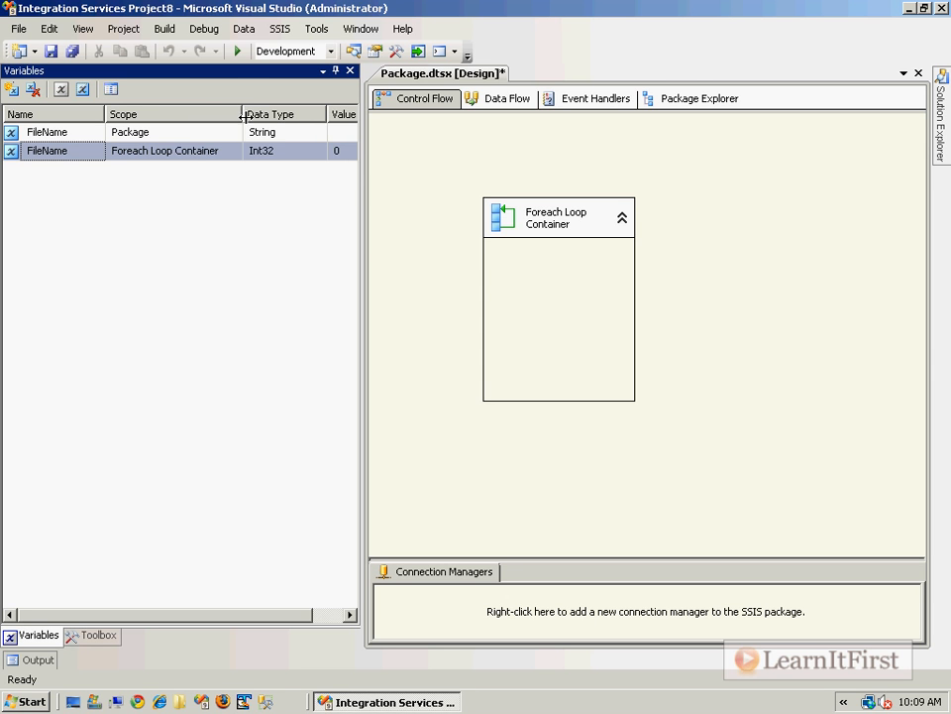
Rename the Foreach Loop Container to Foreach MP3.
click(552, 234)
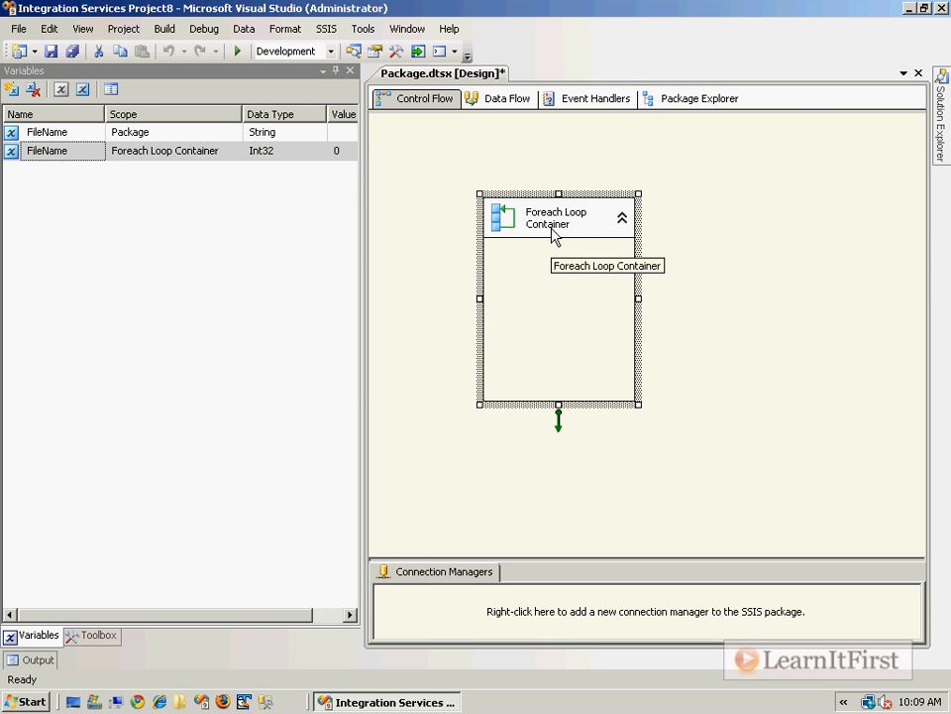
click(552, 232)
text(Fore)
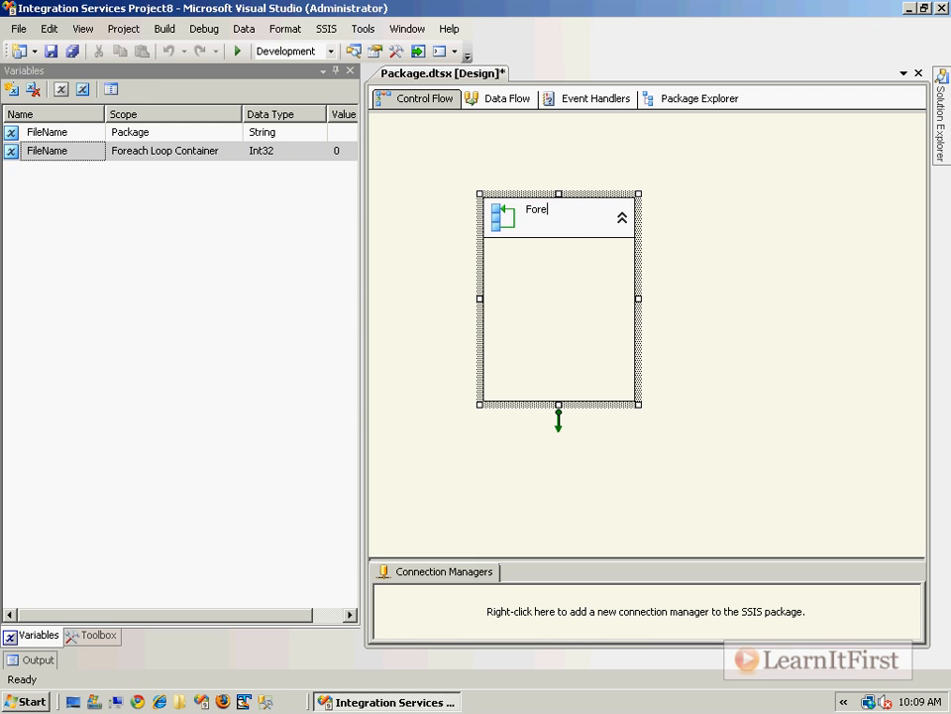
text(ach file)
key(ctrl+shift+Left)
text(MP3)
key(Return)
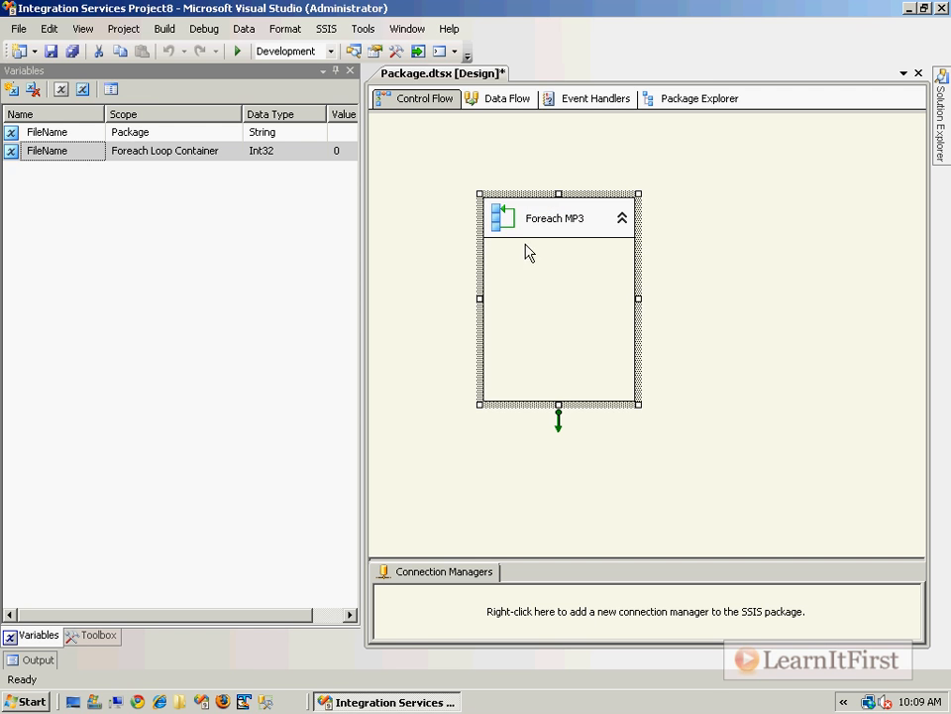
Compare the variables in scope at package level with those in scope for the Foreach MP3 container.
click(435, 158)
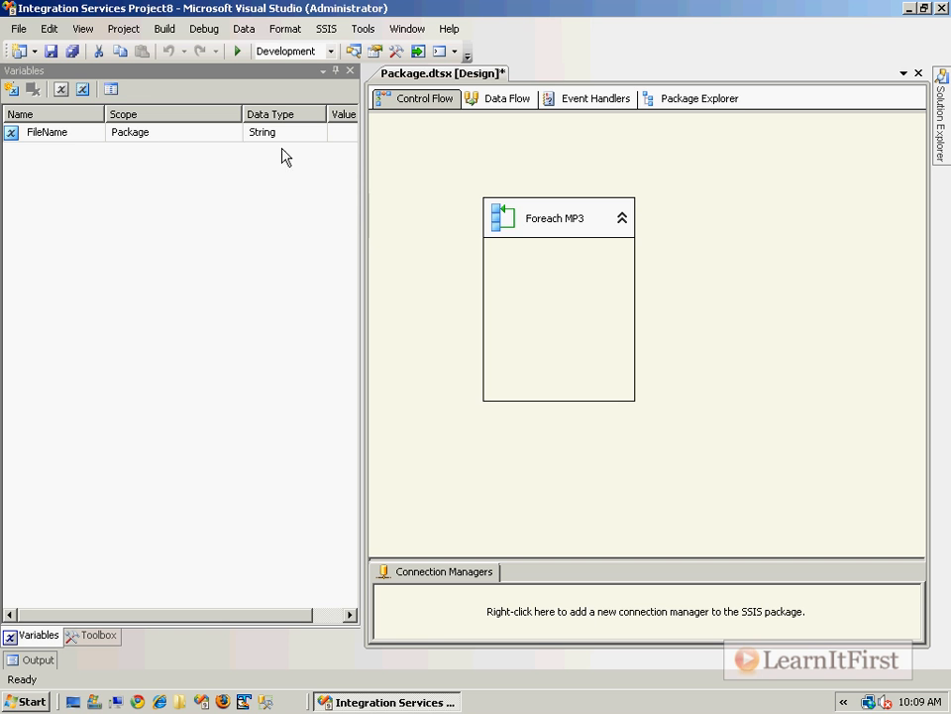
click(595, 249)
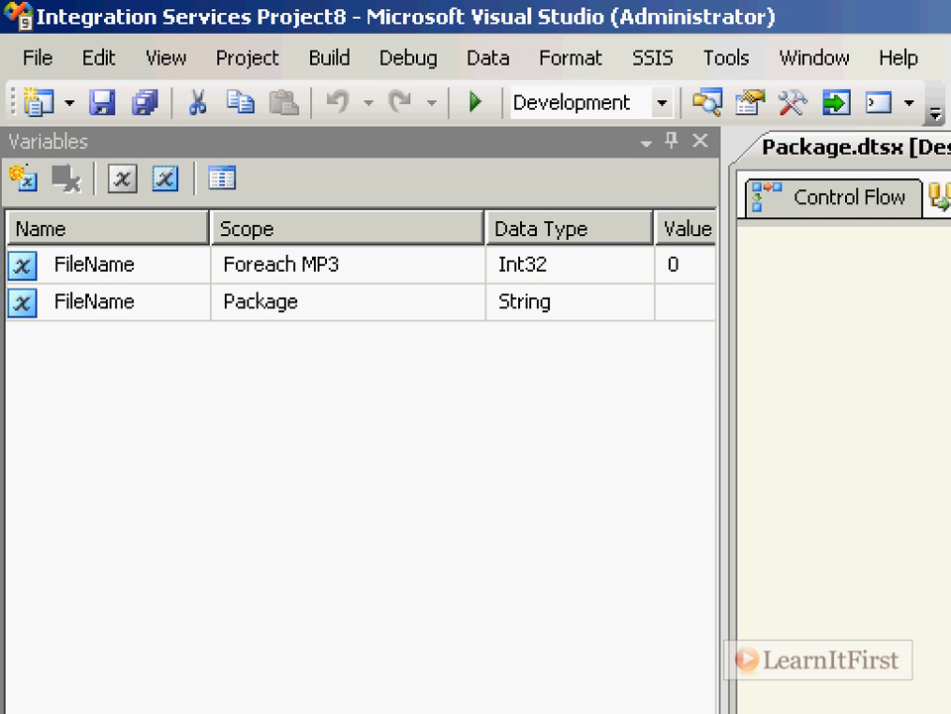
drag(349, 286, 413, 258)
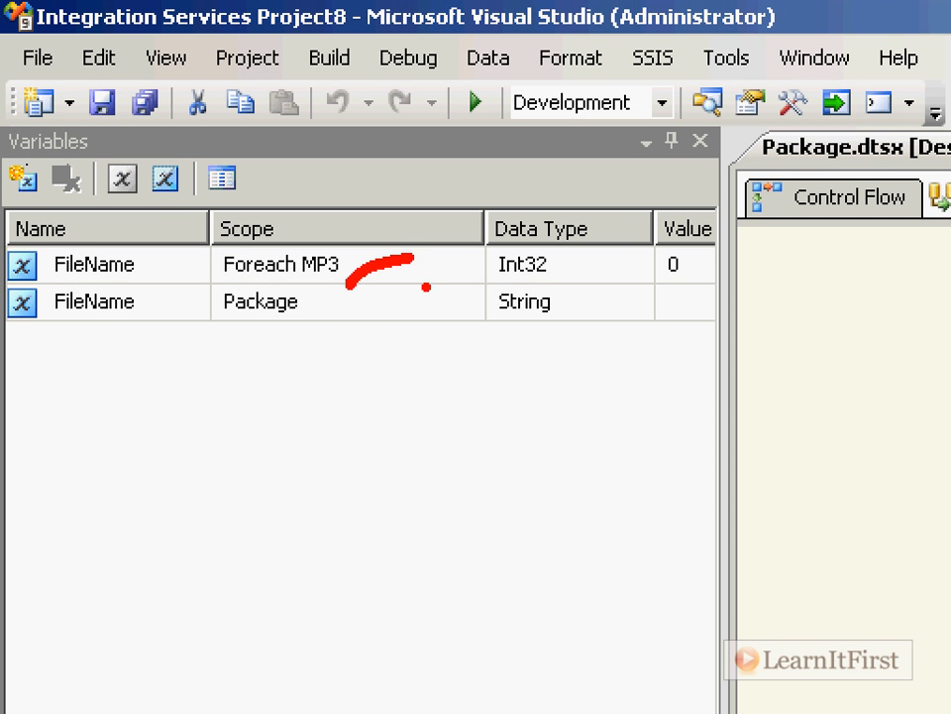
key(Escape)
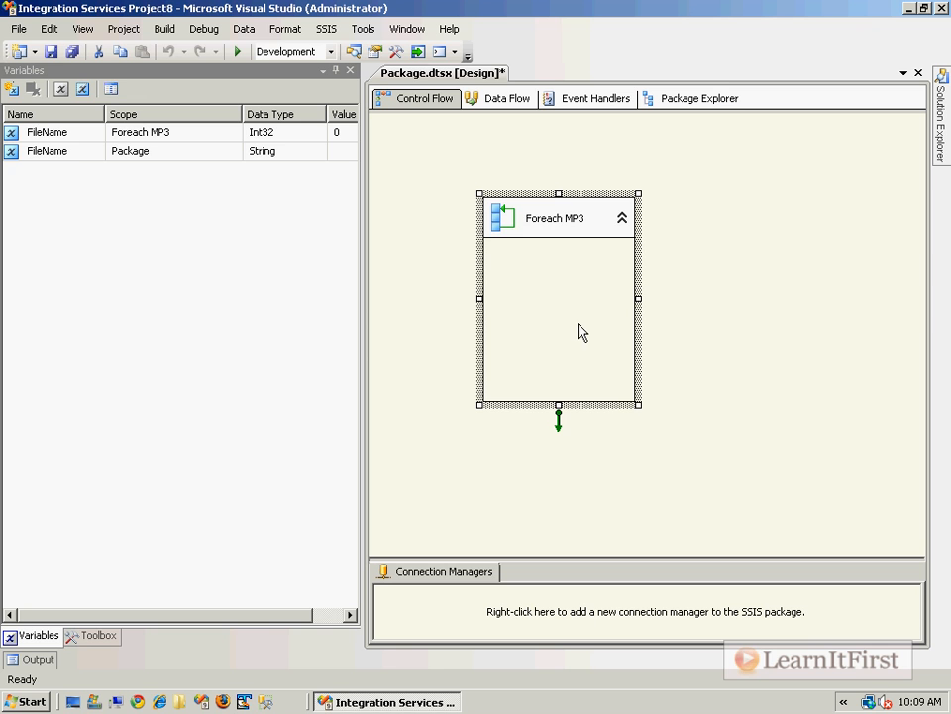
Delete the package-scoped FileName variable and select the Foreach MP3 container.
double_click(77, 155)
key(Return)
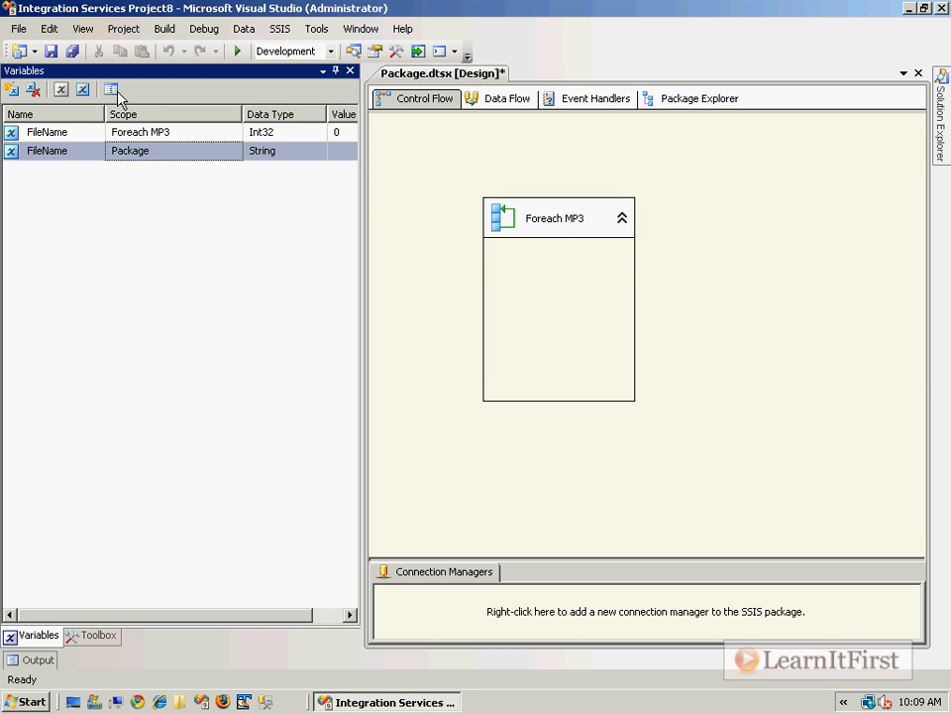
click(558, 300)
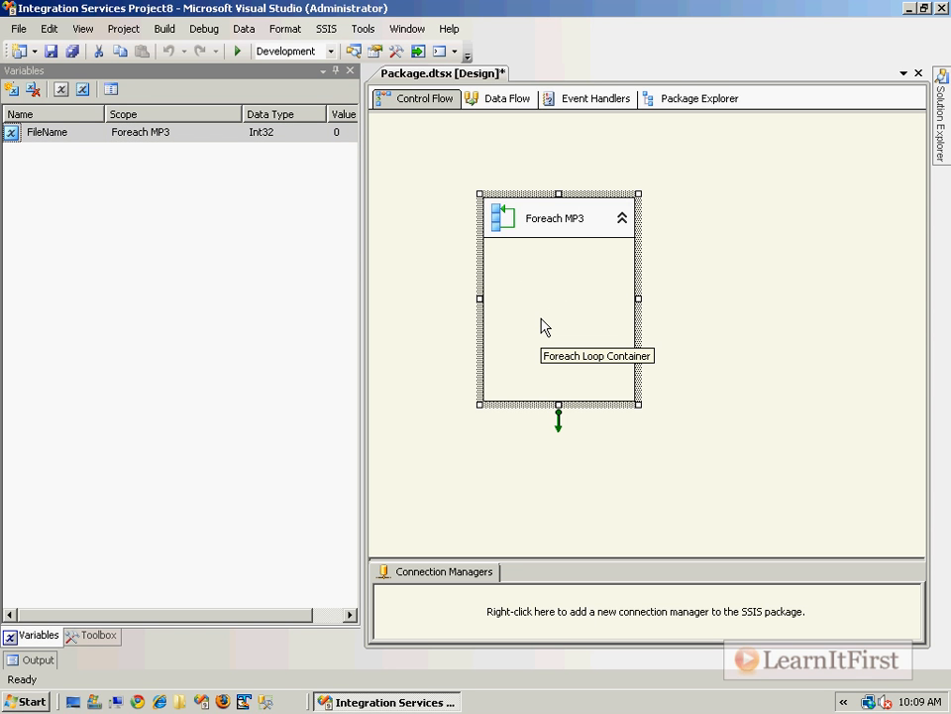
Save the package and widen the Foreach MP3 container on the design surface.
key(ctrl+s)
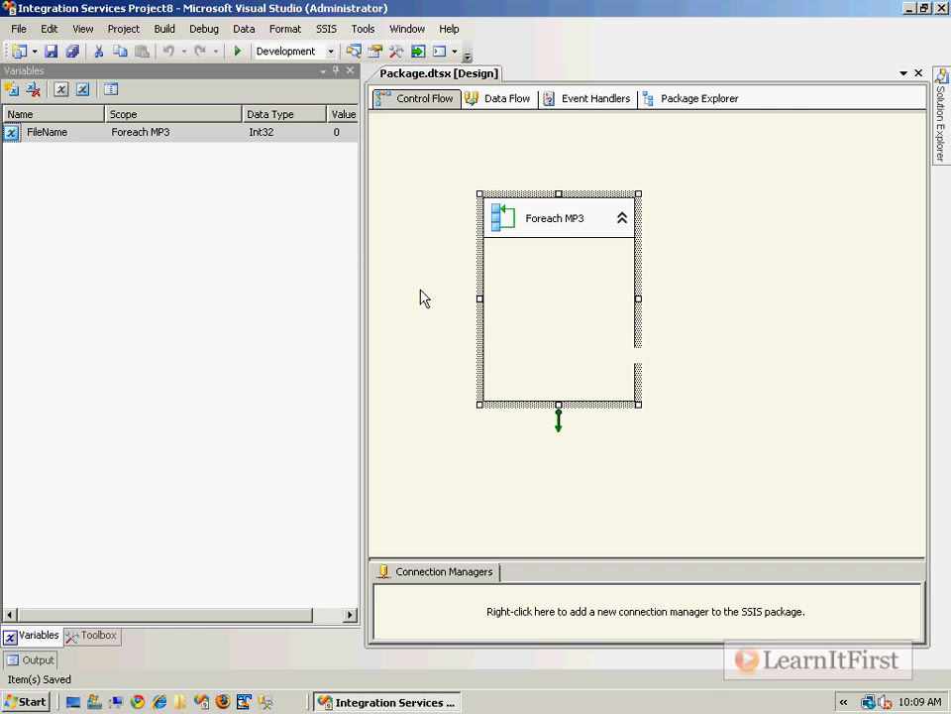
click(535, 450)
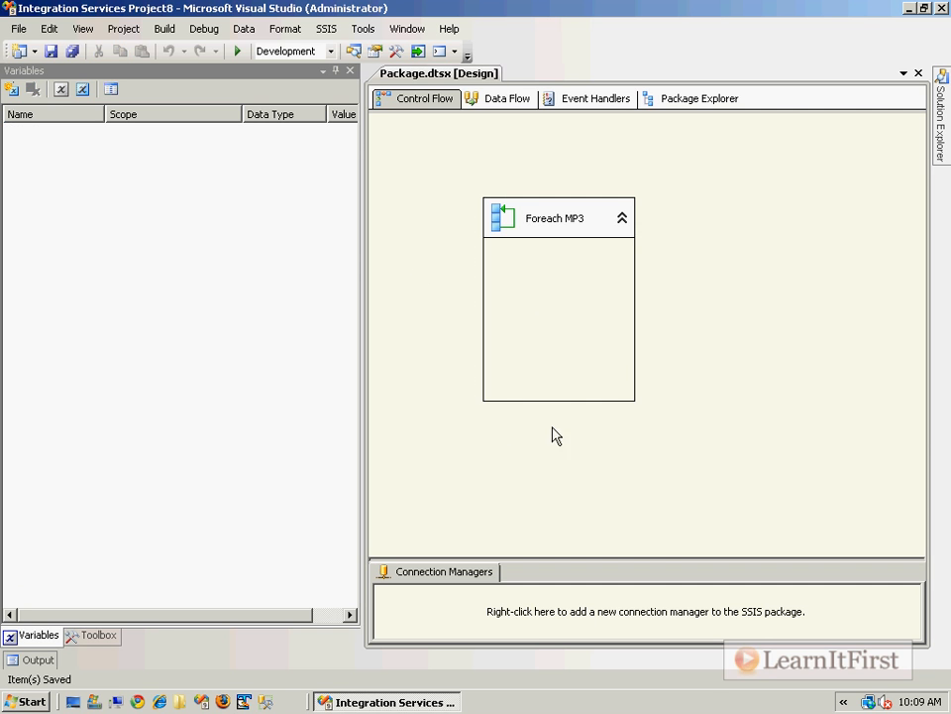
click(559, 399)
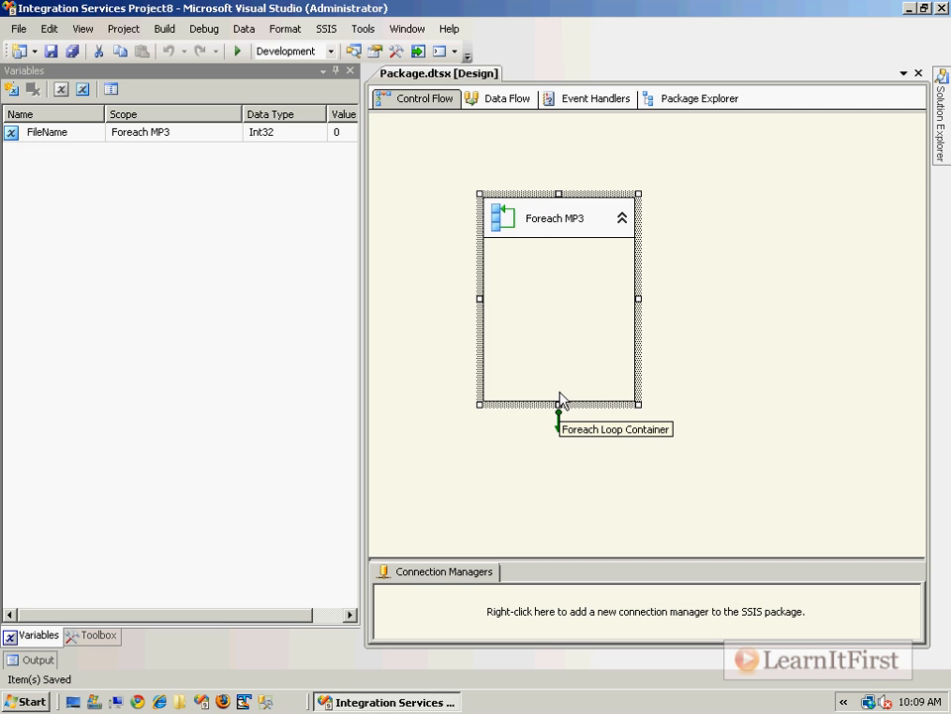
drag(639, 299, 683, 298)
Check the Foreach MP3 container's collection settings and map its collection value to the User::FileName variable at index 0.
double_click(508, 226)
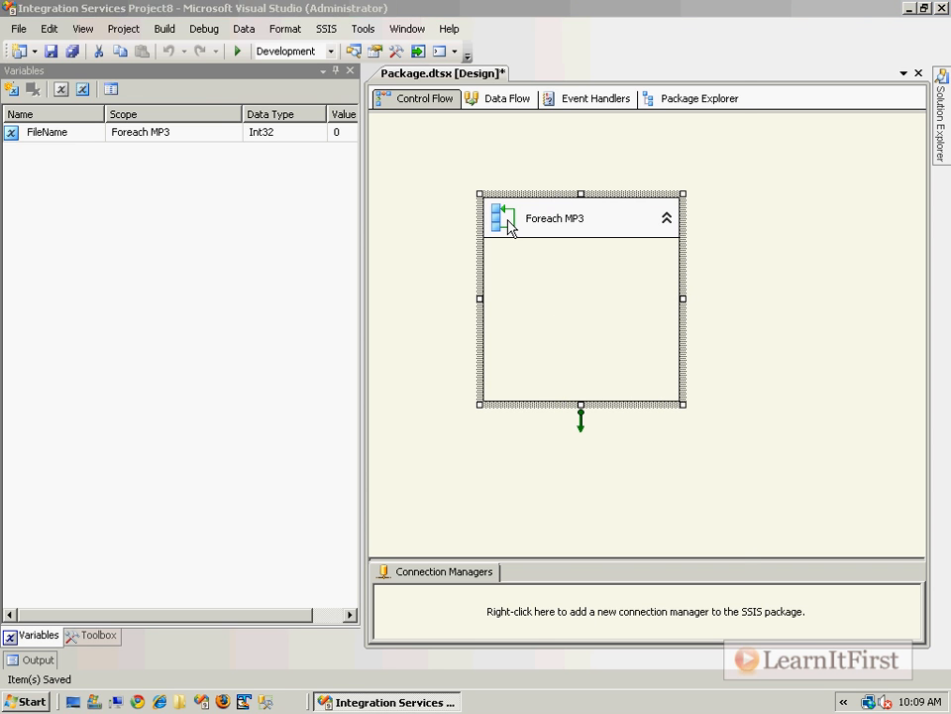
click(259, 210)
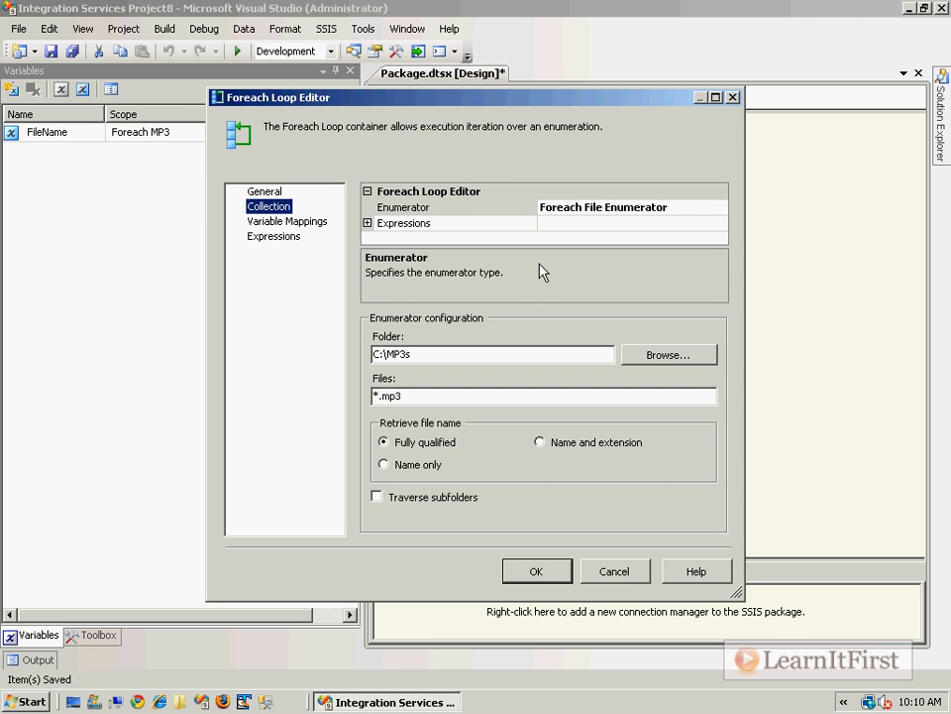
double_click(465, 351)
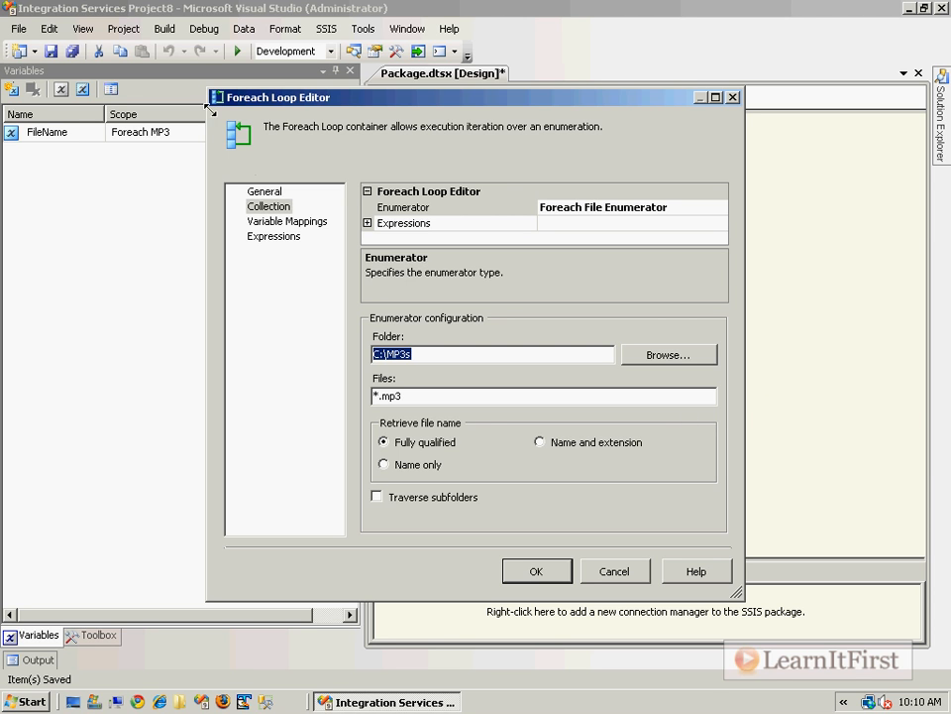
click(280, 221)
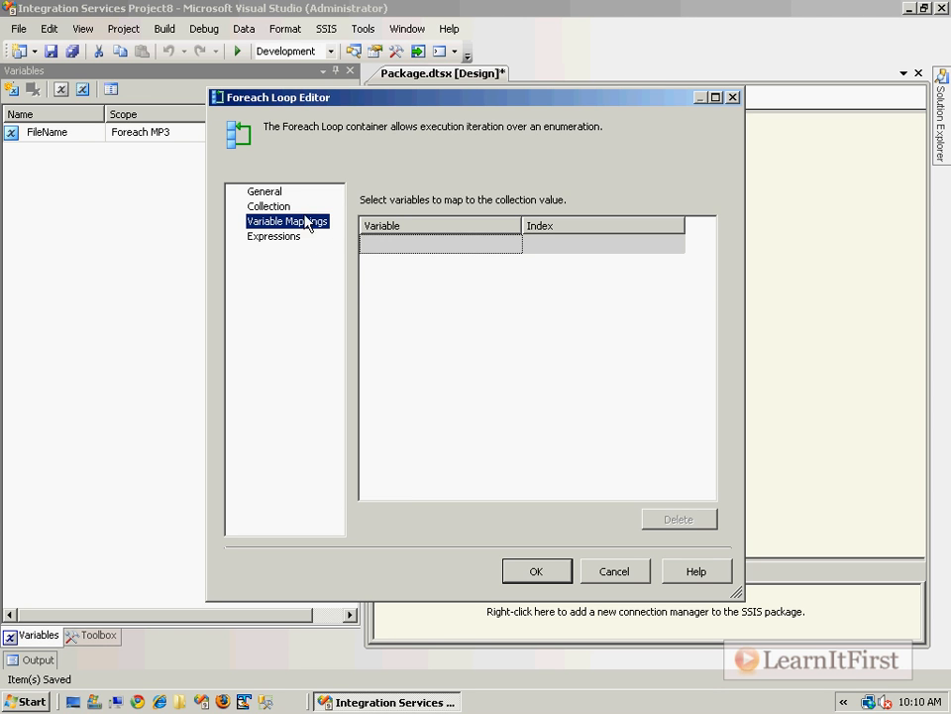
click(268, 206)
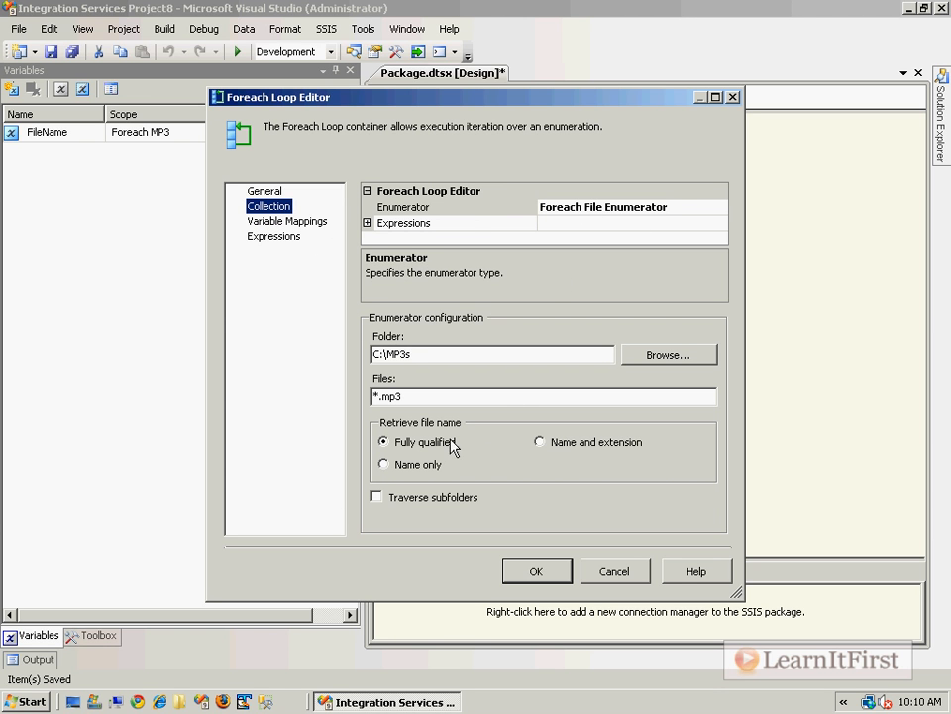
click(257, 220)
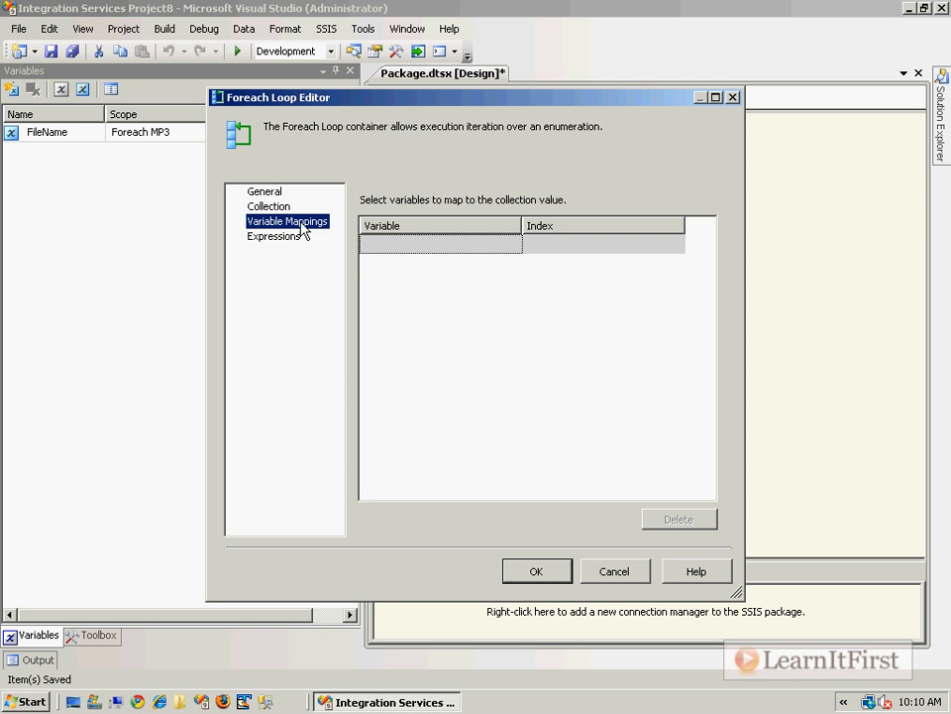
click(509, 248)
click(513, 246)
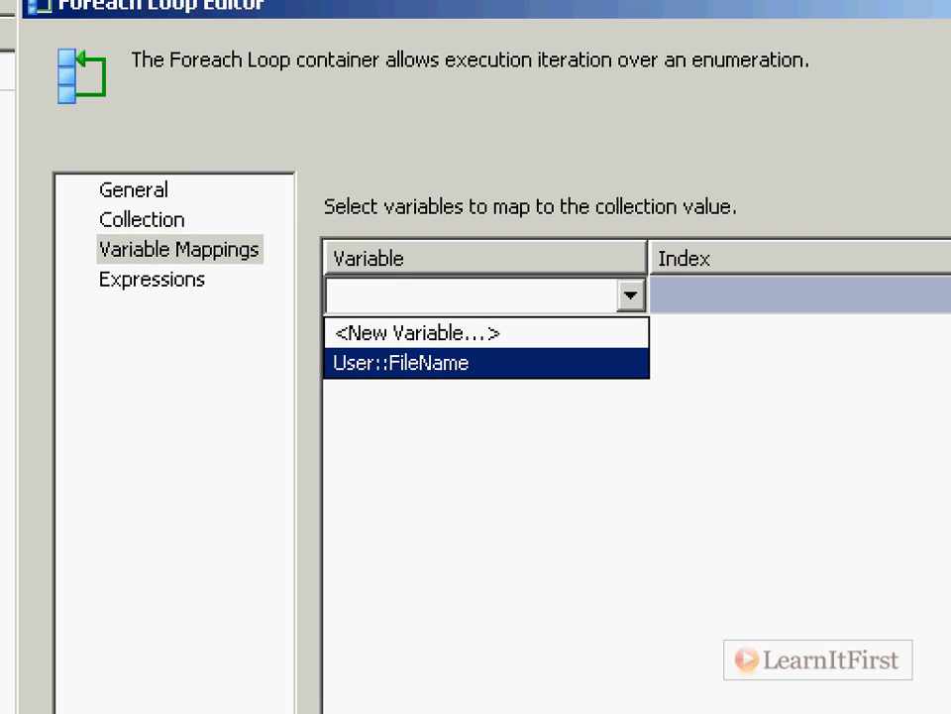
drag(475, 363, 536, 353)
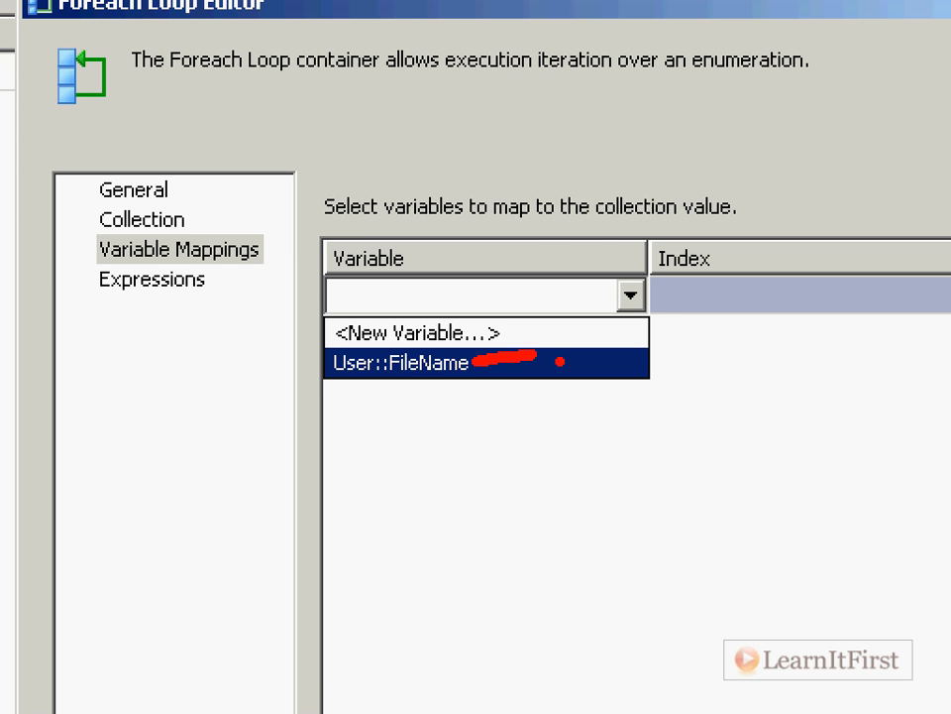
key(Escape)
click(514, 249)
click(482, 283)
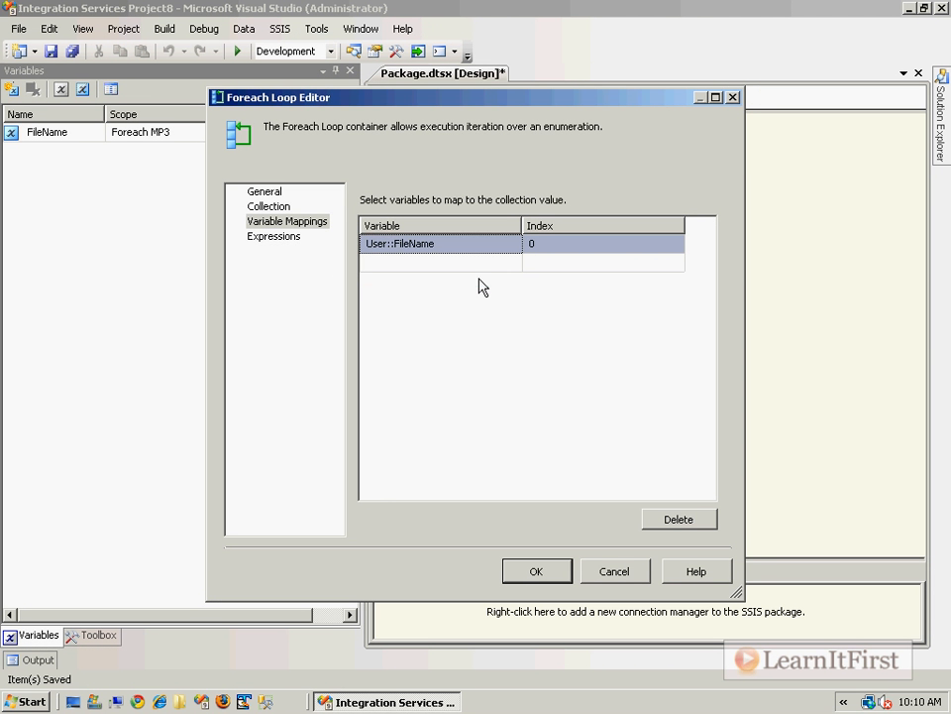
Examine the index of the FileName mapping against the Retrieve file name option in the loop's collection settings.
key(ctrl+1)
click(475, 358)
drag(498, 212, 875, 346)
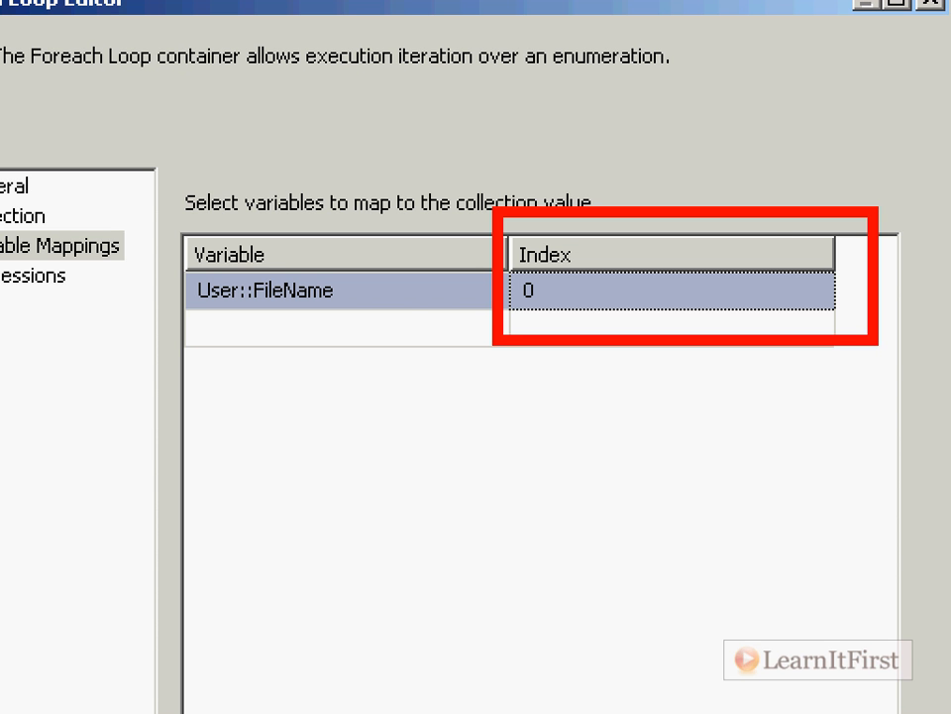
key(Escape)
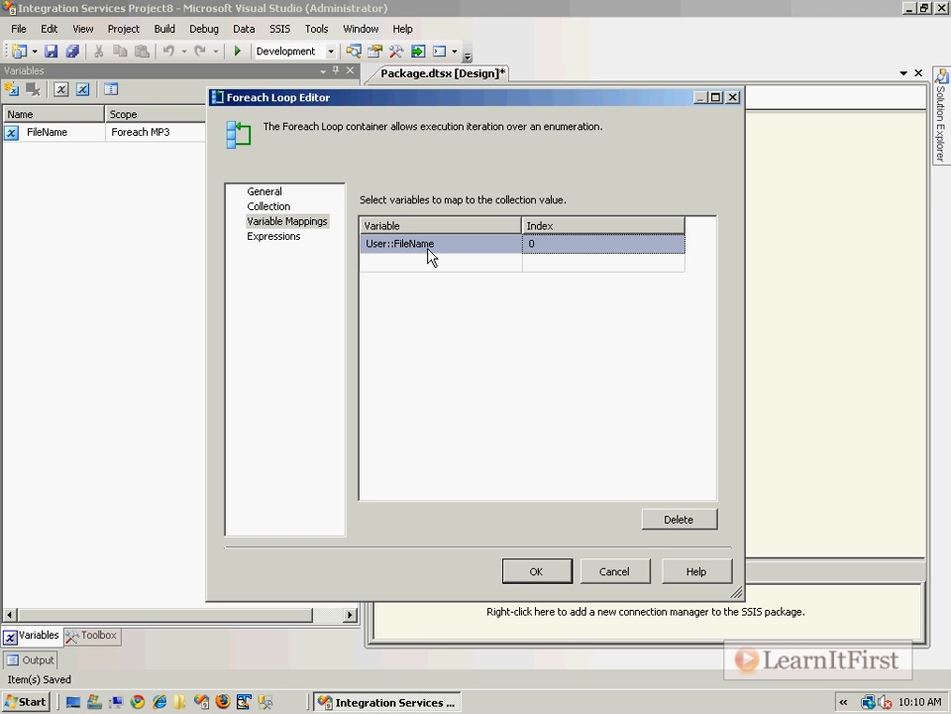
click(277, 208)
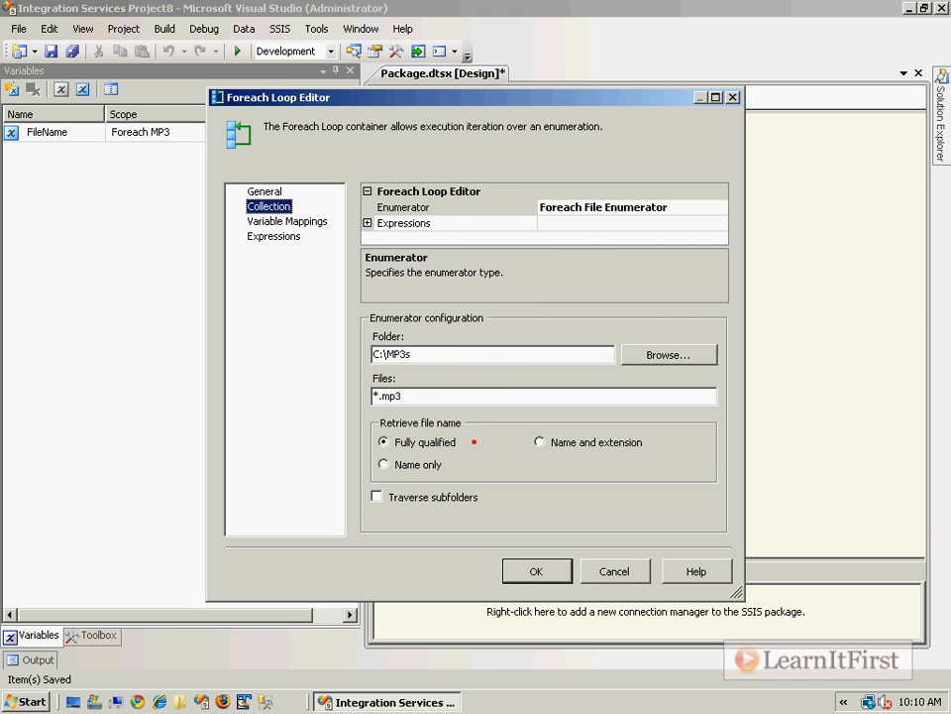
text(Index)
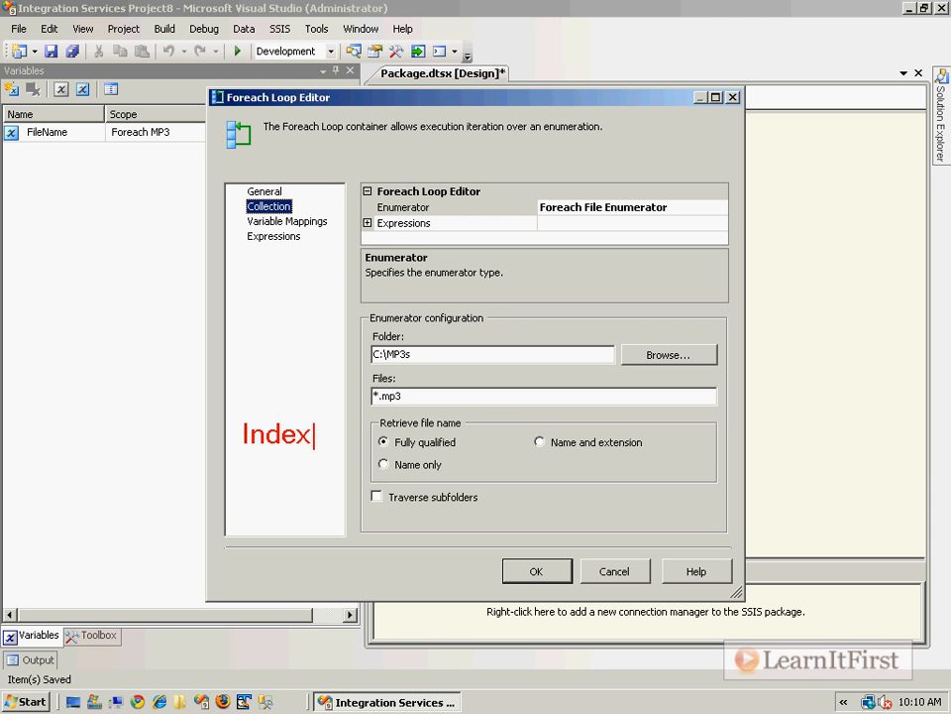
text( '0' =)
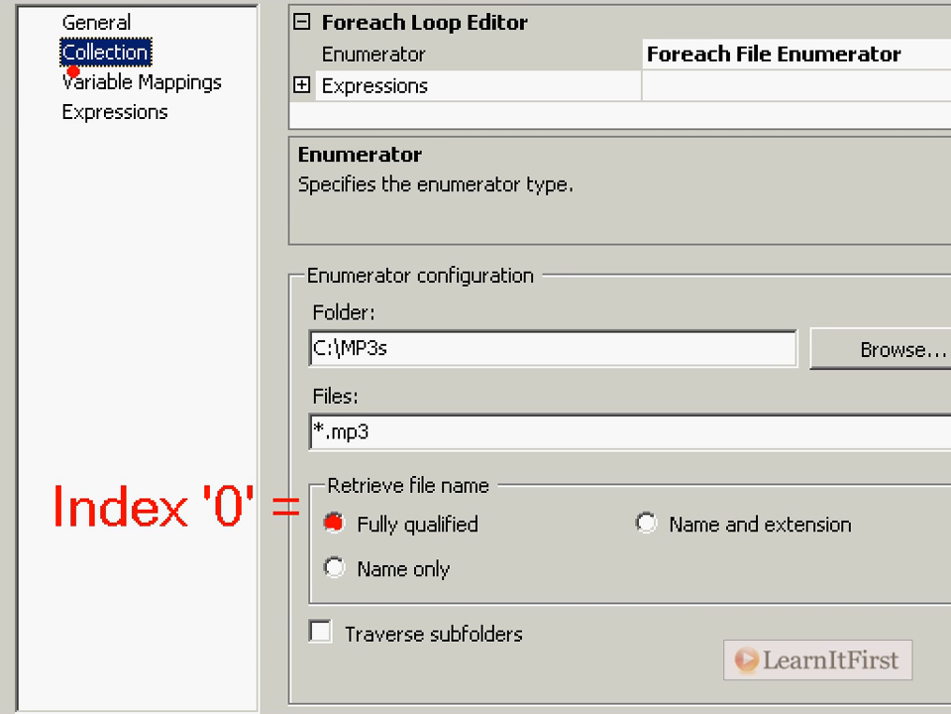
drag(31, 61, 45, 67)
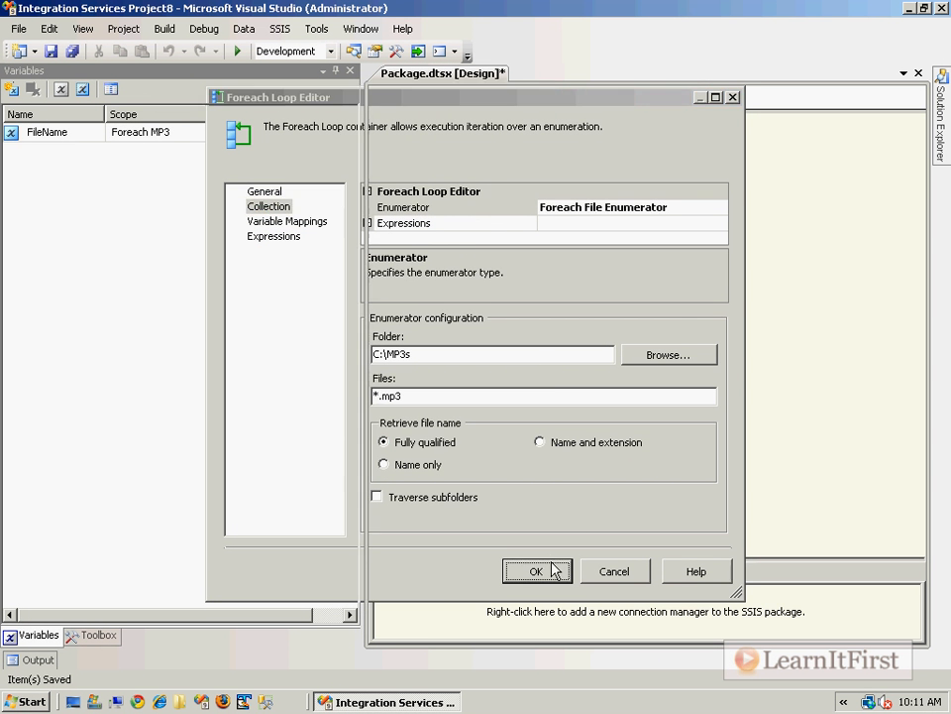
Accept the loop settings and add a Script Task inside the Foreach MP3 container.
click(550, 569)
click(94, 635)
click(60, 419)
drag(238, 359, 569, 308)
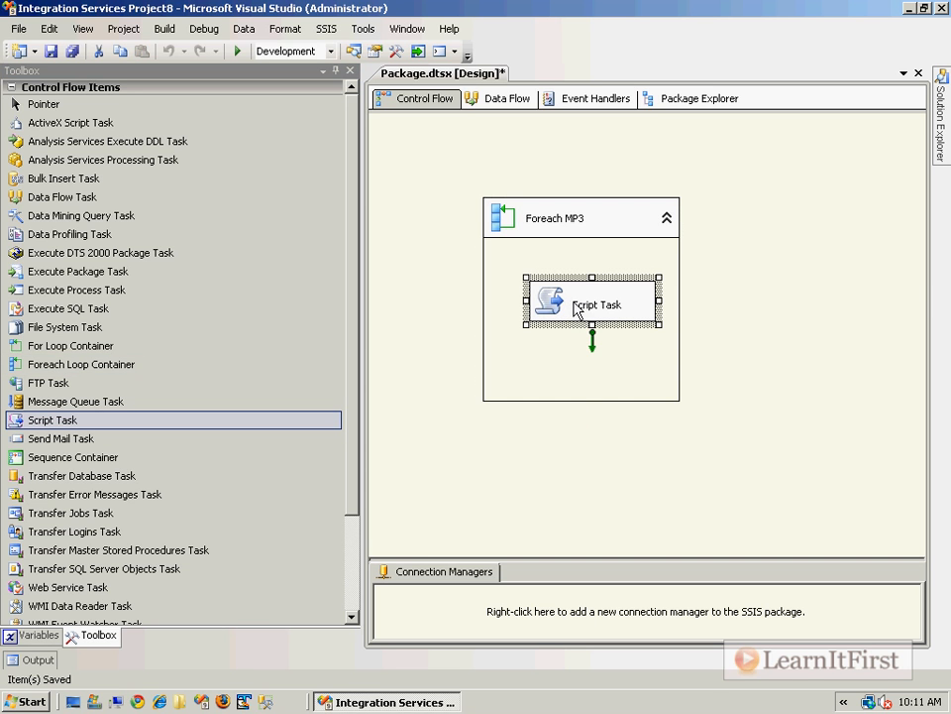
double_click(596, 310)
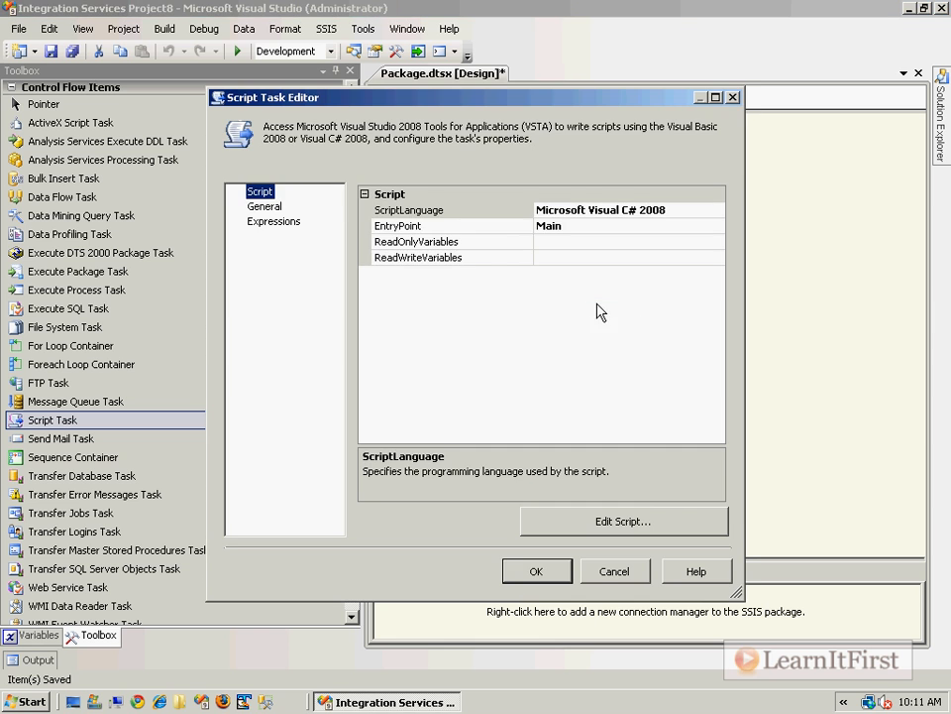
click(656, 228)
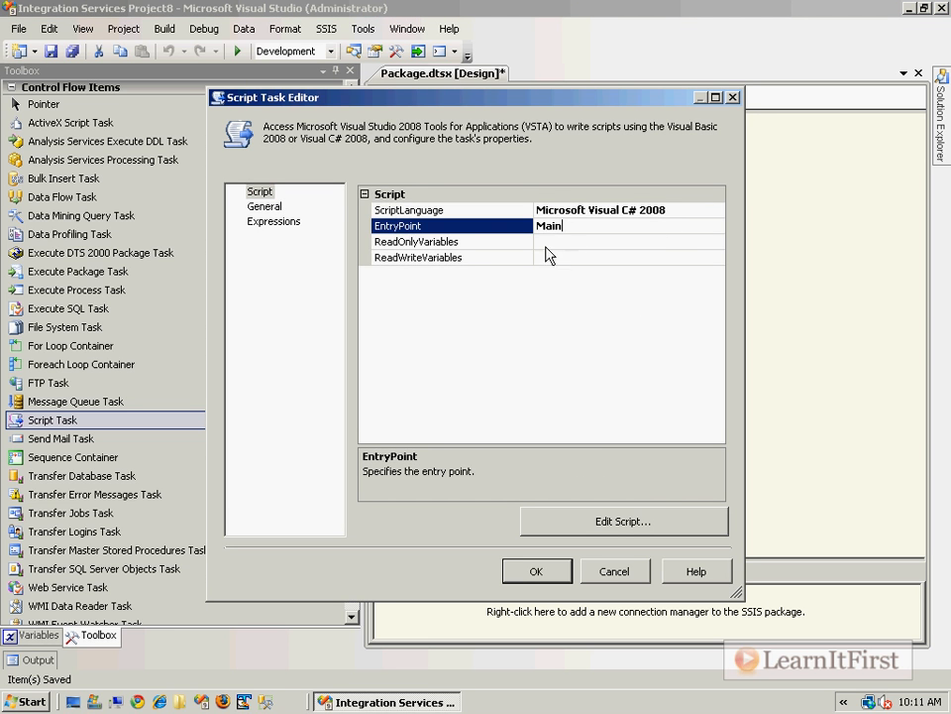
click(611, 571)
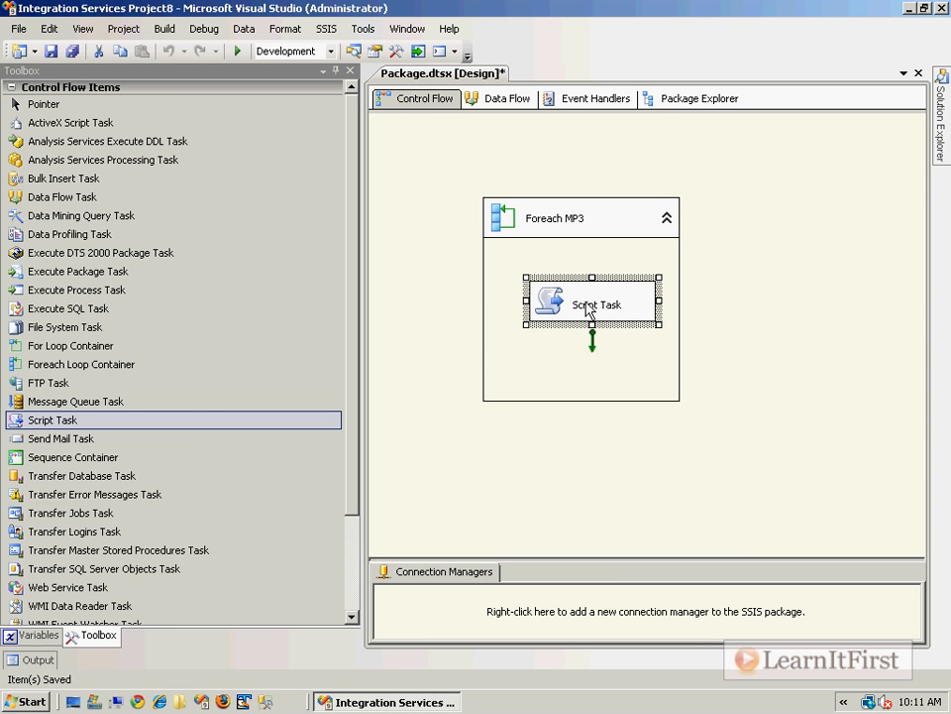
Rename the Script Task to Popup and save the package.
right_click(596, 310)
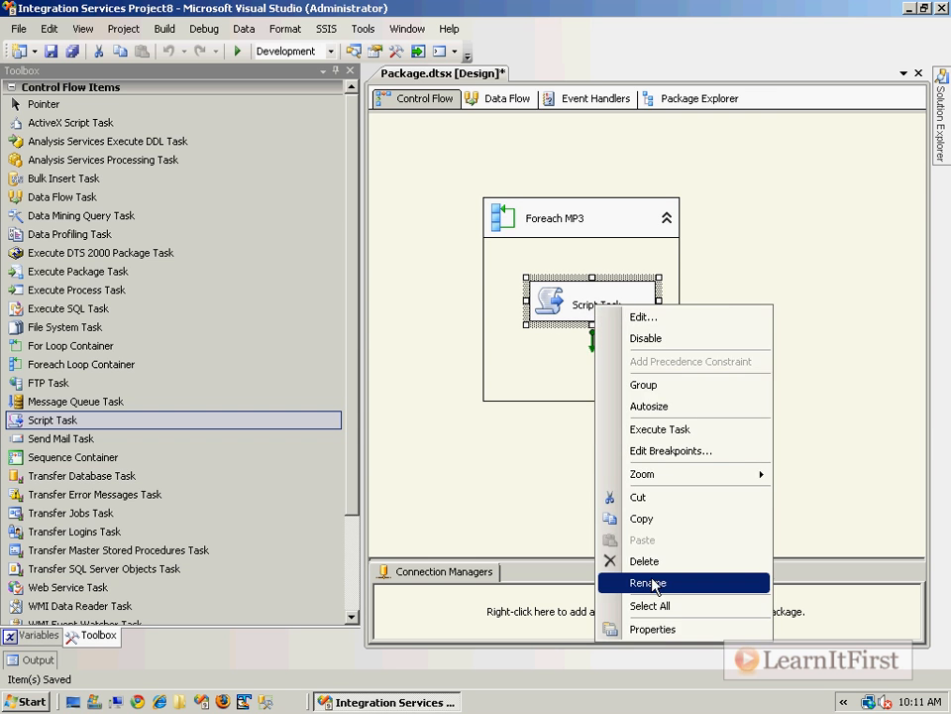
click(649, 578)
text(Popup)
key(Return)
key(ctrl+s)
Open the Popup task's settings and set its script language to Microsoft Visual Basic 2008.
double_click(540, 303)
click(684, 210)
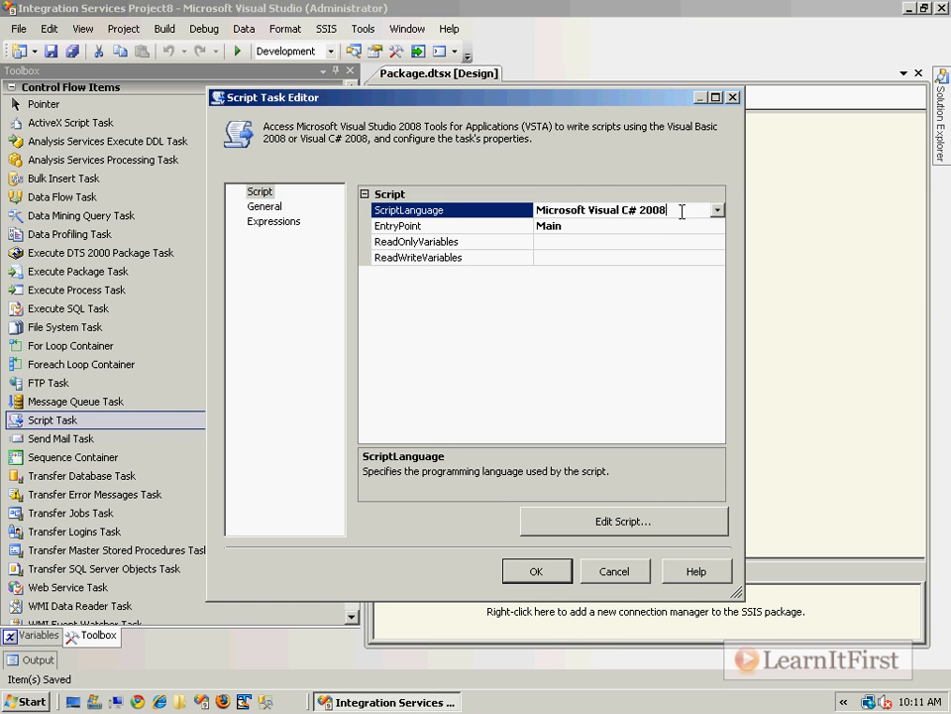
click(717, 210)
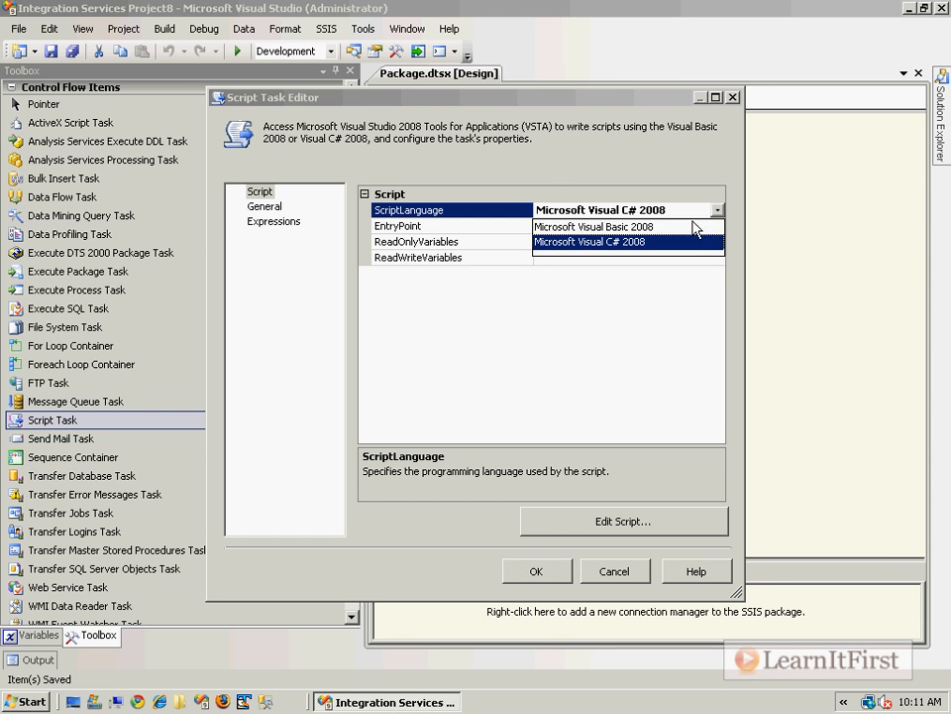
click(699, 226)
Give the Popup task read-only access to the User::FileName variable and accept the task settings.
click(649, 258)
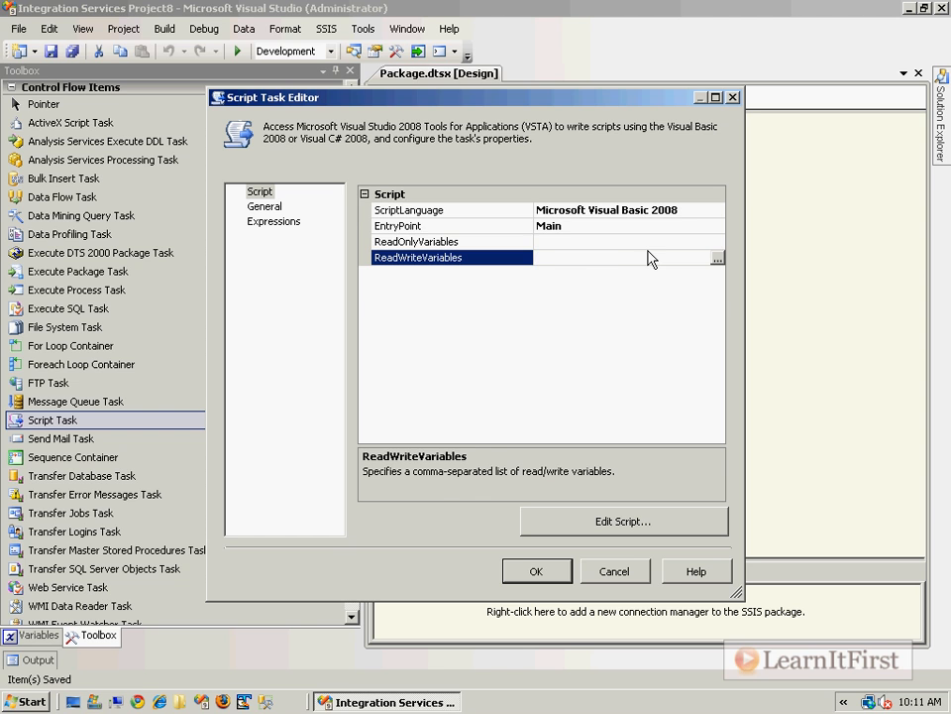
click(596, 242)
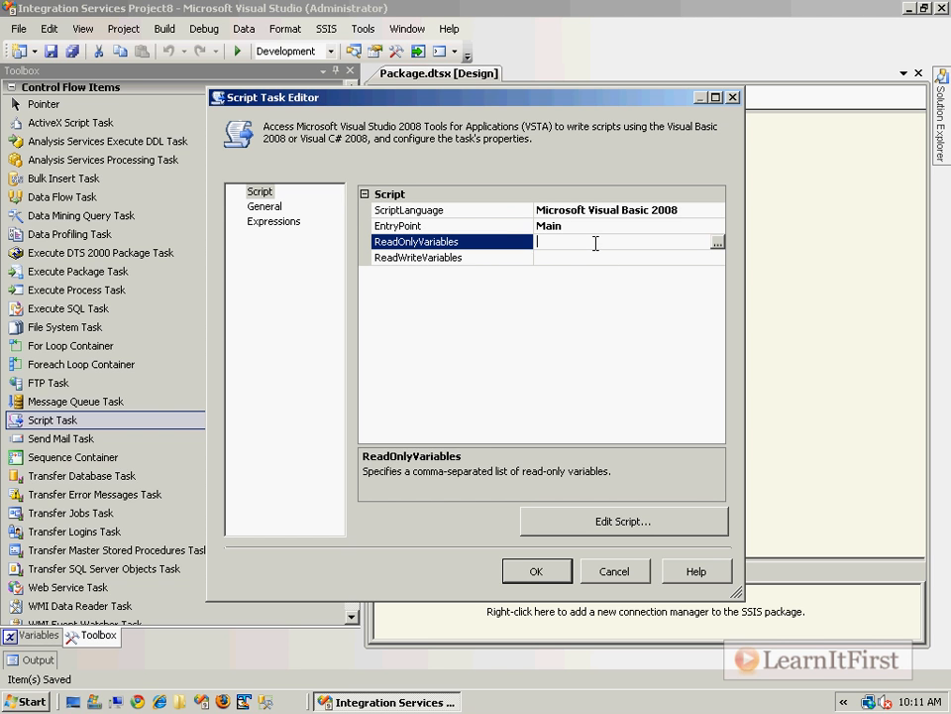
click(717, 242)
click(68, 275)
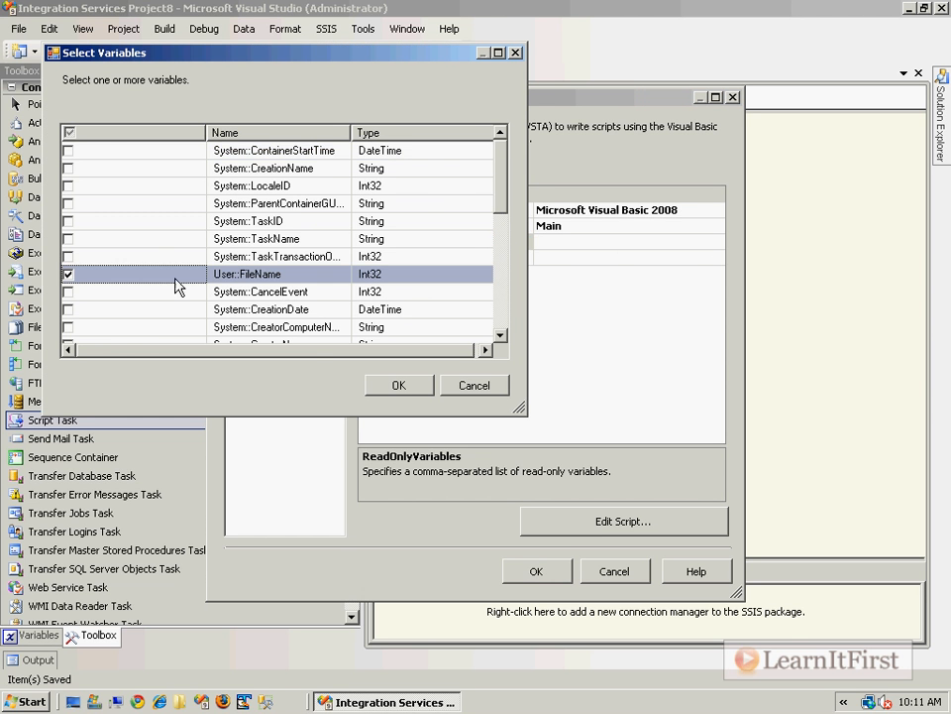
click(404, 386)
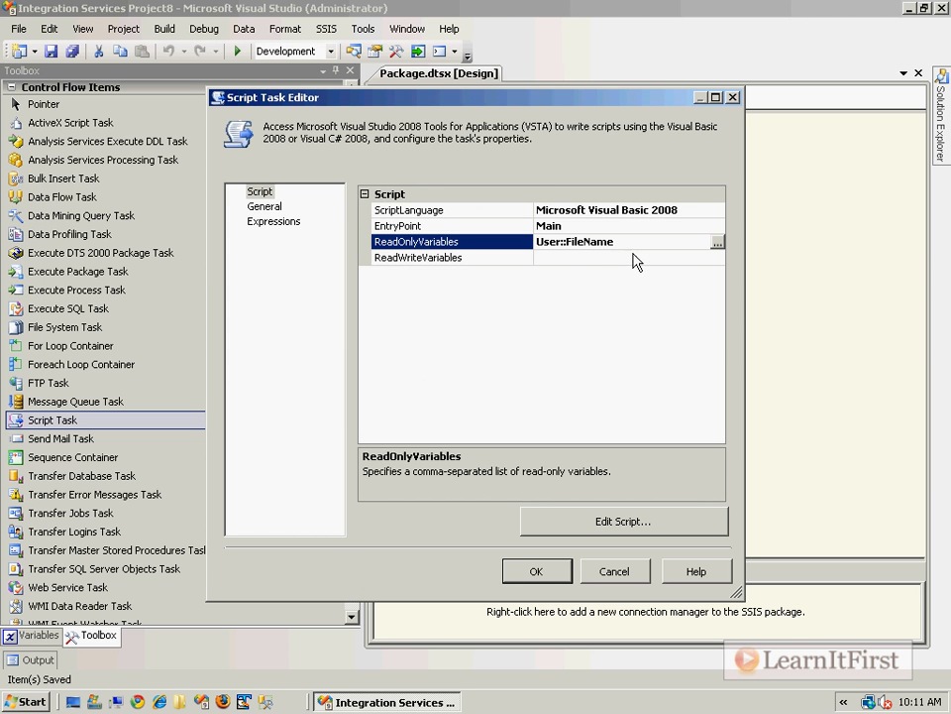
click(717, 243)
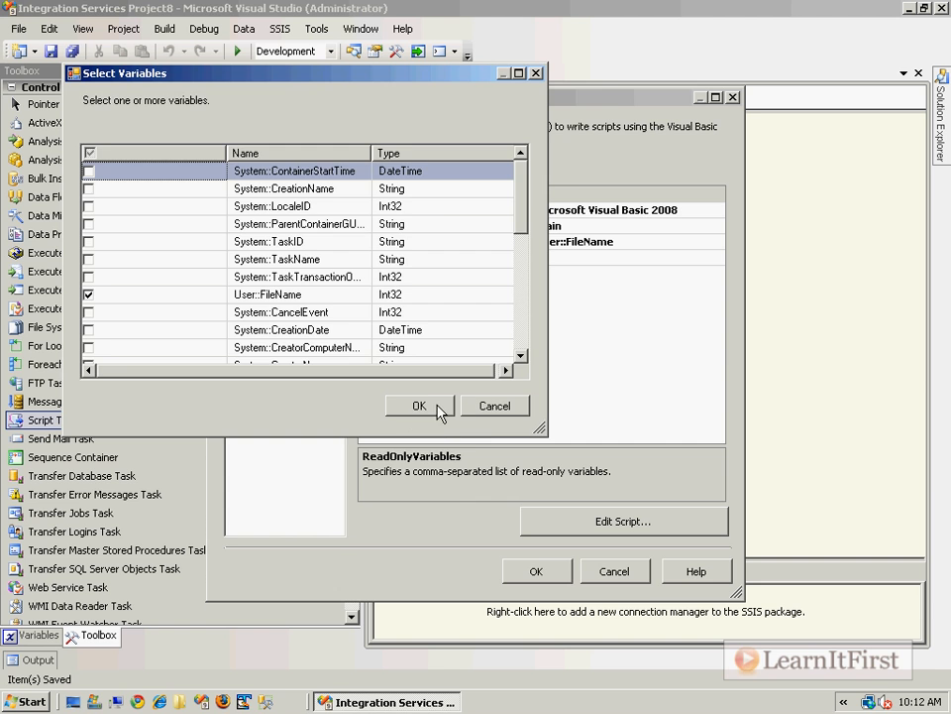
click(437, 409)
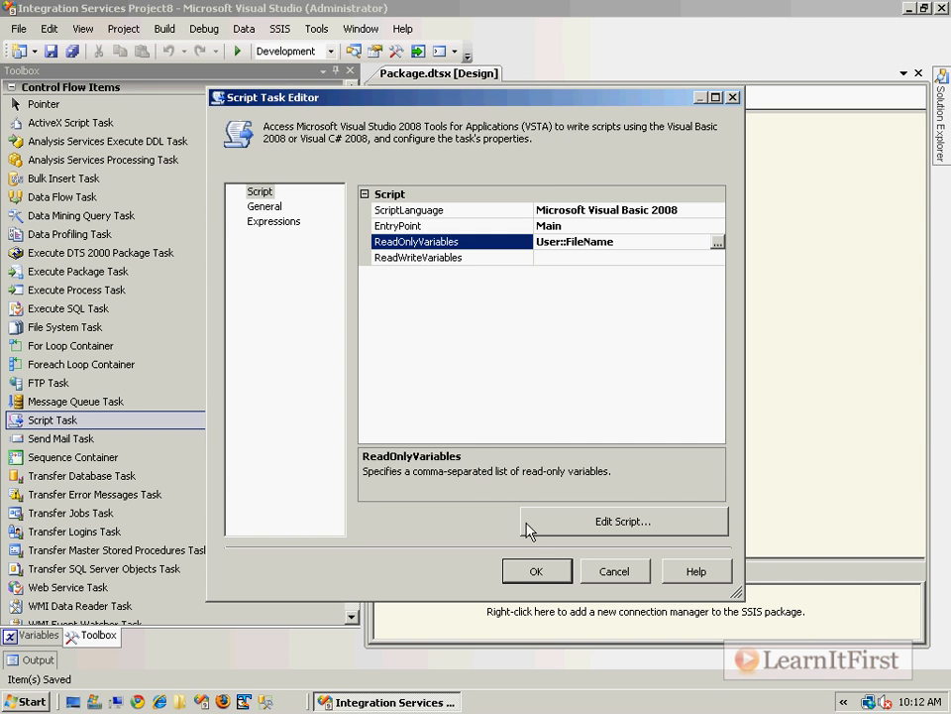
click(540, 571)
Change the data type of the Foreach MP3 container's FileName variable to String and save the package.
right_click(704, 240)
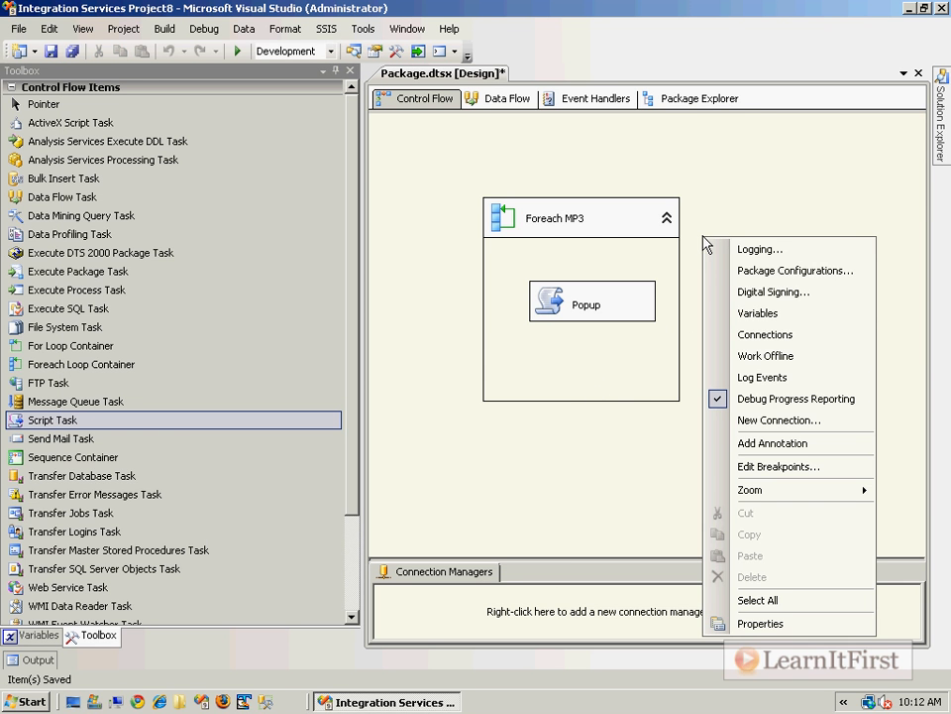
click(763, 313)
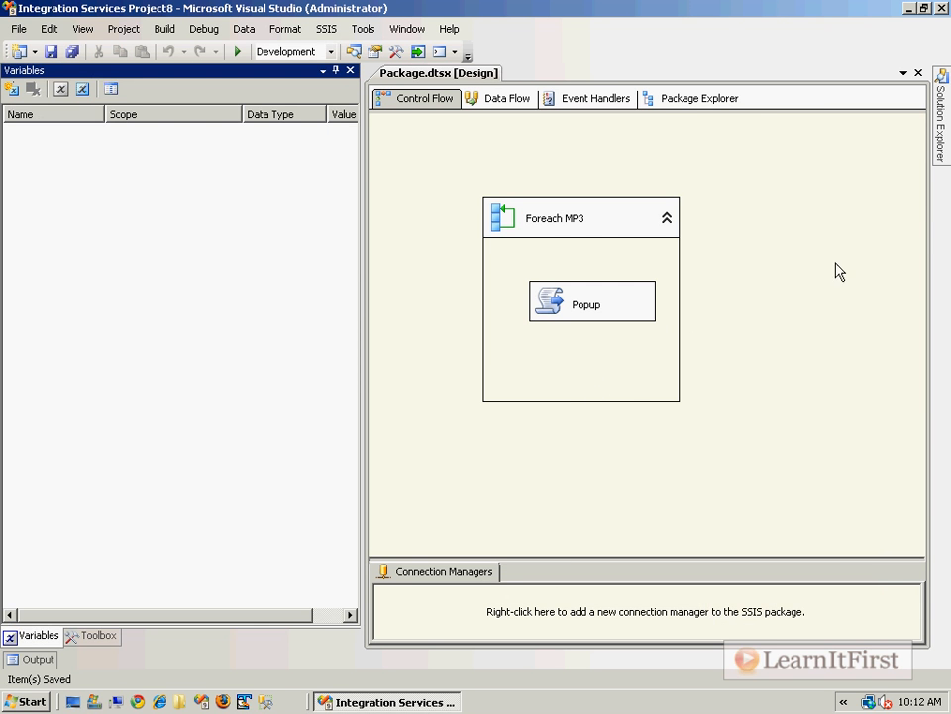
click(600, 238)
click(309, 137)
click(316, 134)
click(287, 231)
click(414, 171)
key(ctrl+s)
click(585, 242)
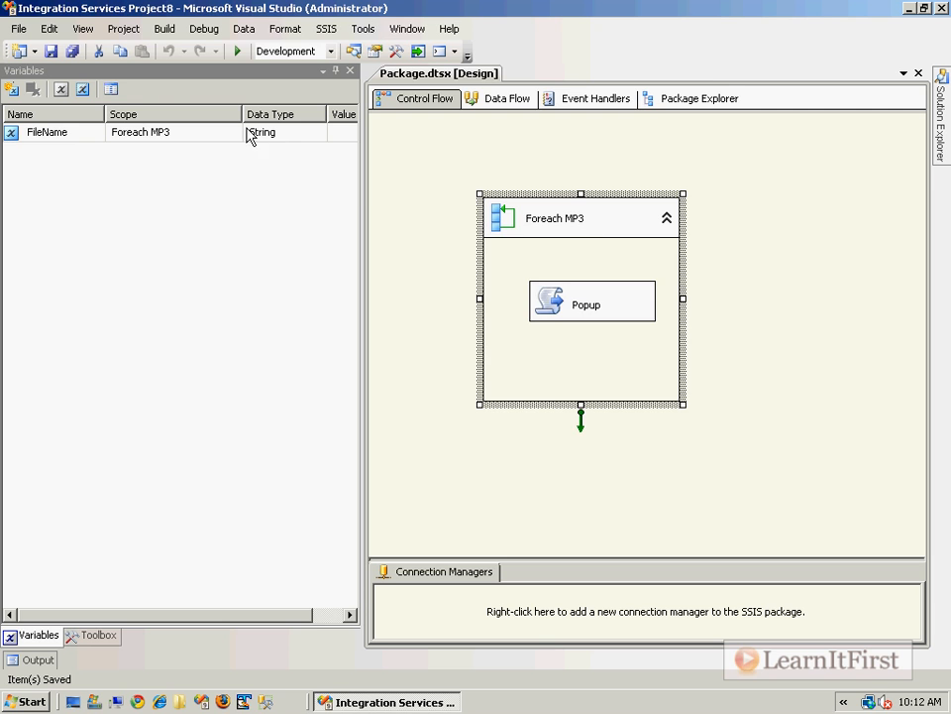
click(552, 306)
double_click(552, 306)
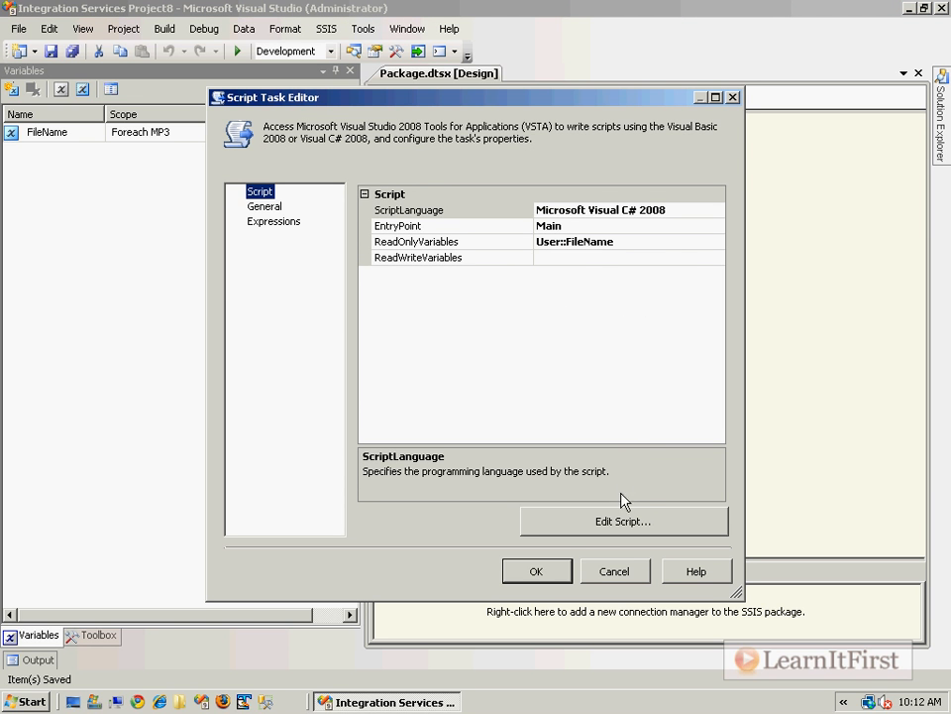
click(634, 519)
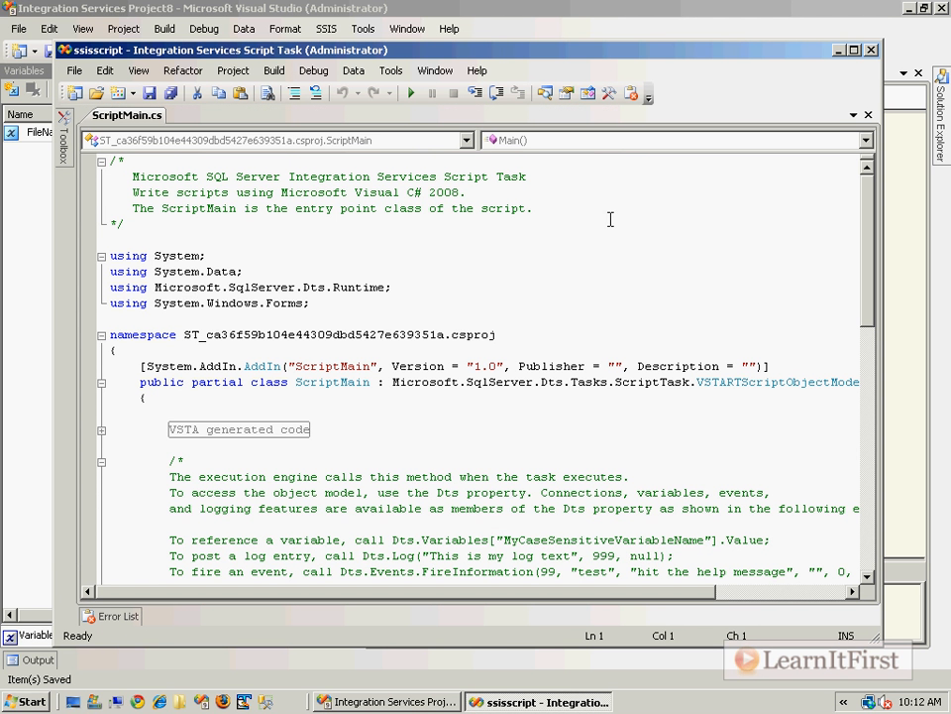
click(619, 212)
click(871, 50)
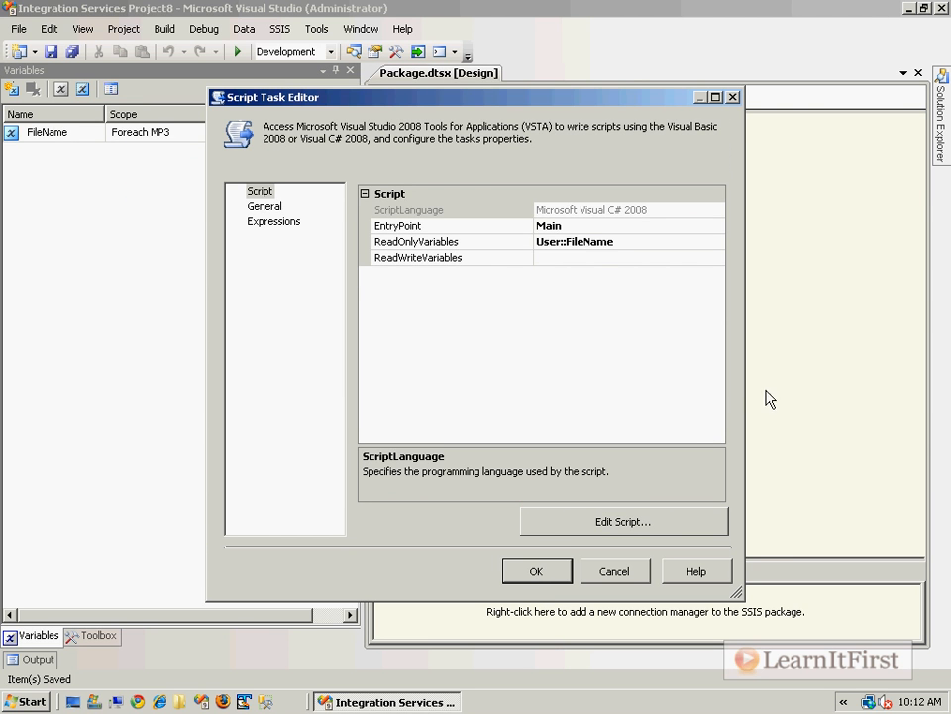
key(Return)
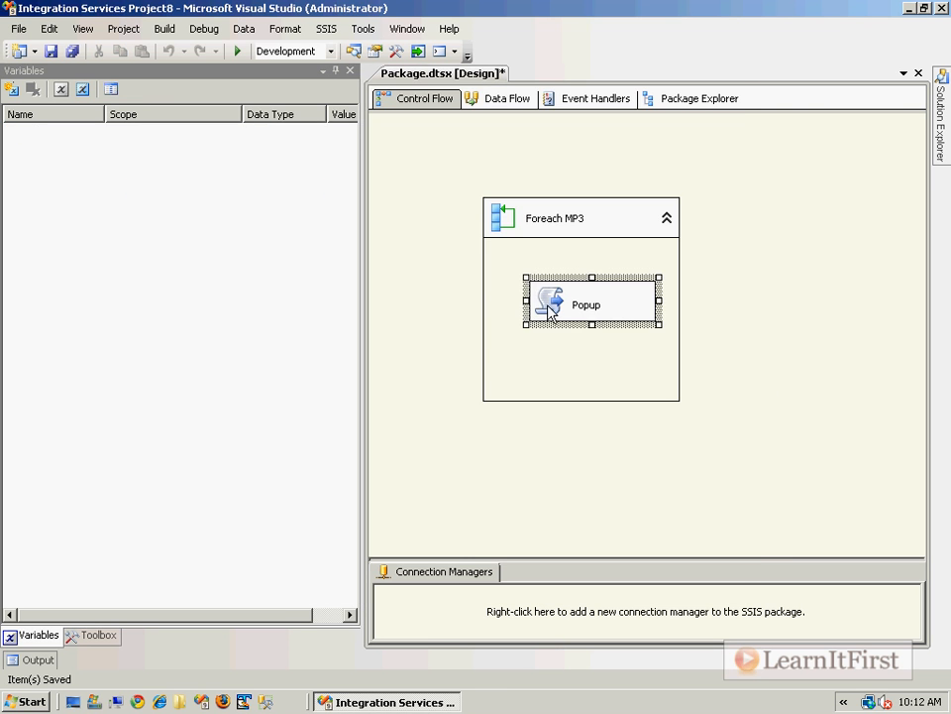
double_click(550, 310)
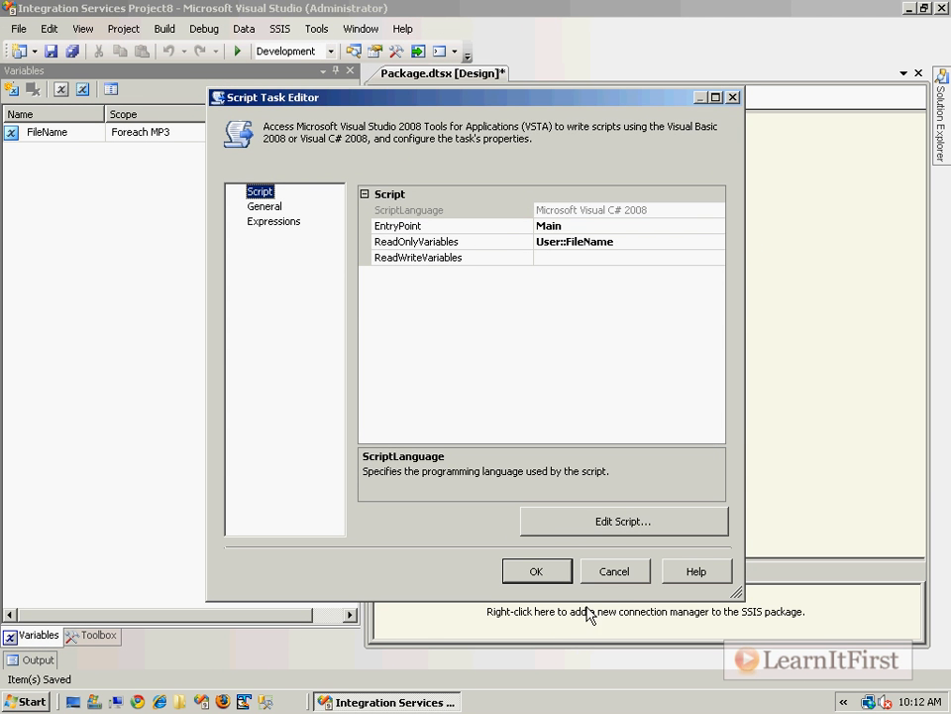
click(613, 579)
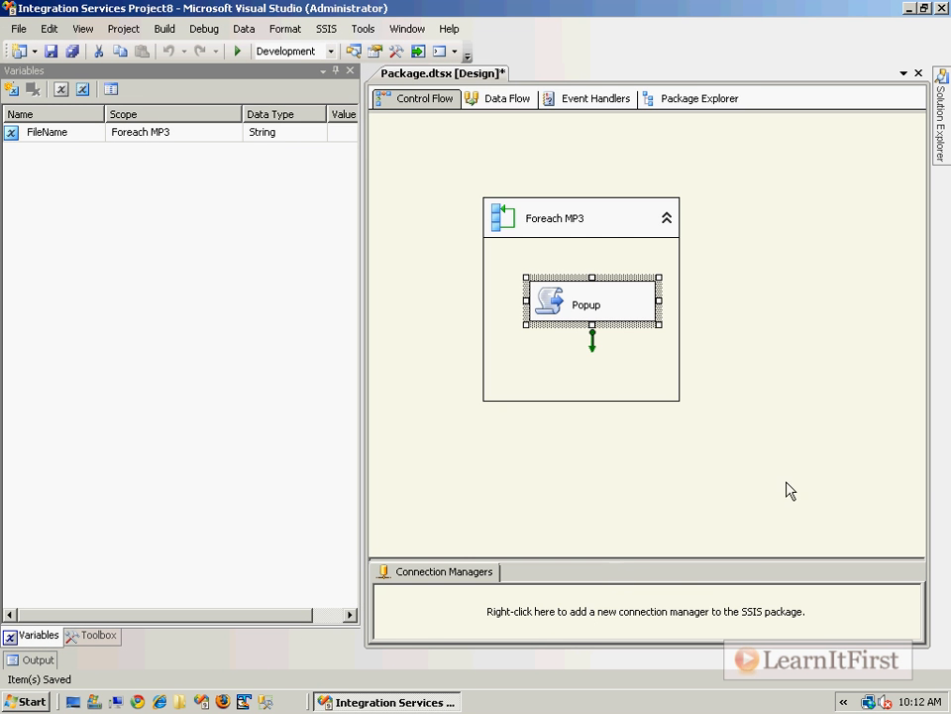
Delete the Popup task, add a new Script Task inside the Foreach MP3 container, and rename it Popup.
key(Delete)
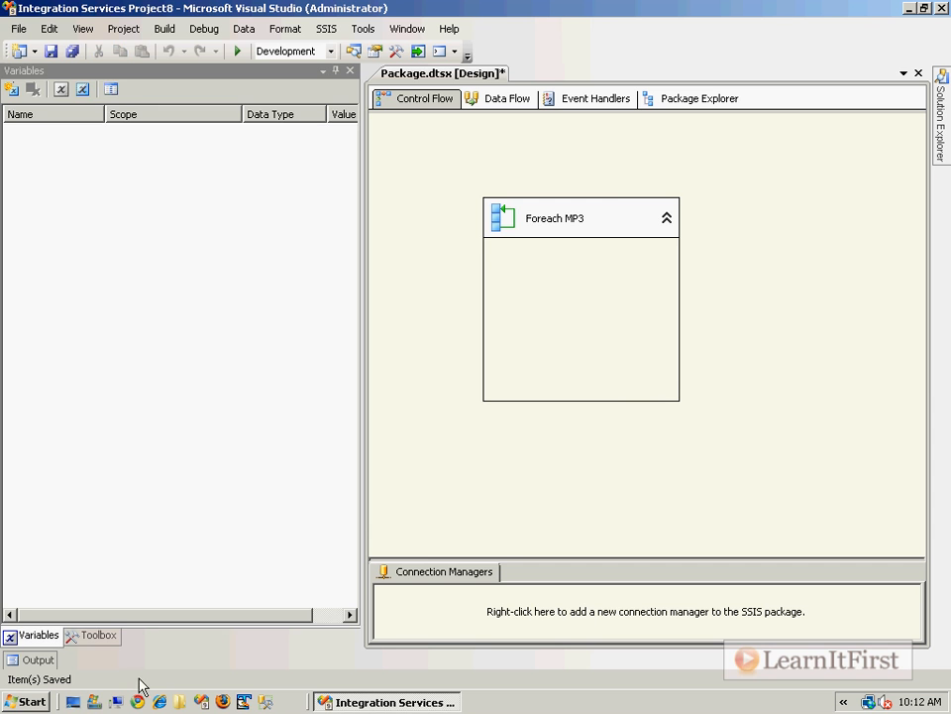
click(96, 635)
drag(85, 420, 542, 315)
right_click(600, 333)
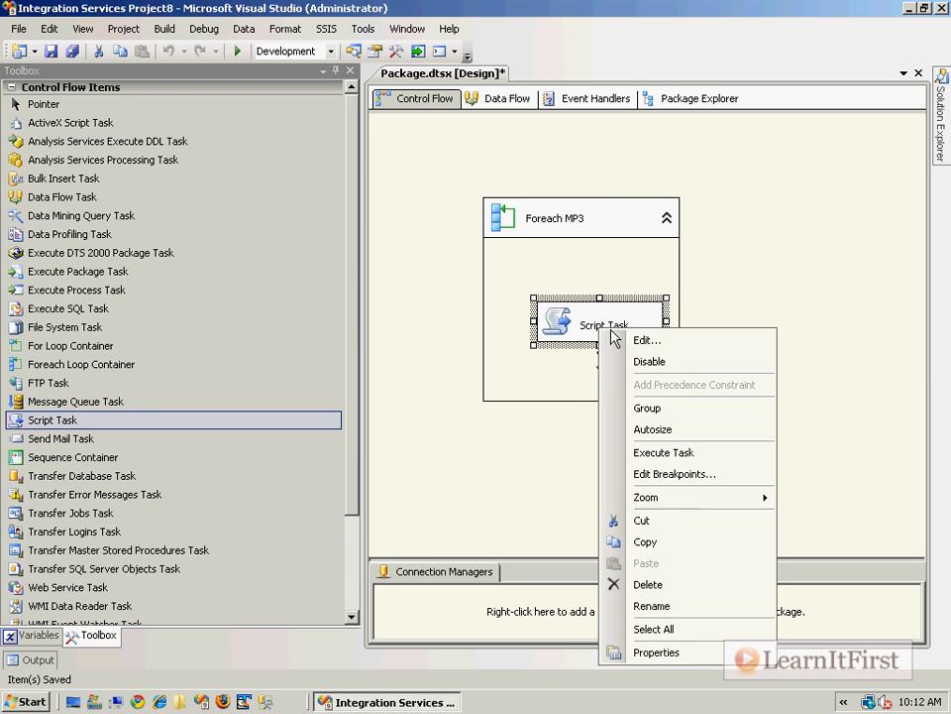
click(662, 606)
text(Popup)
key(Return)
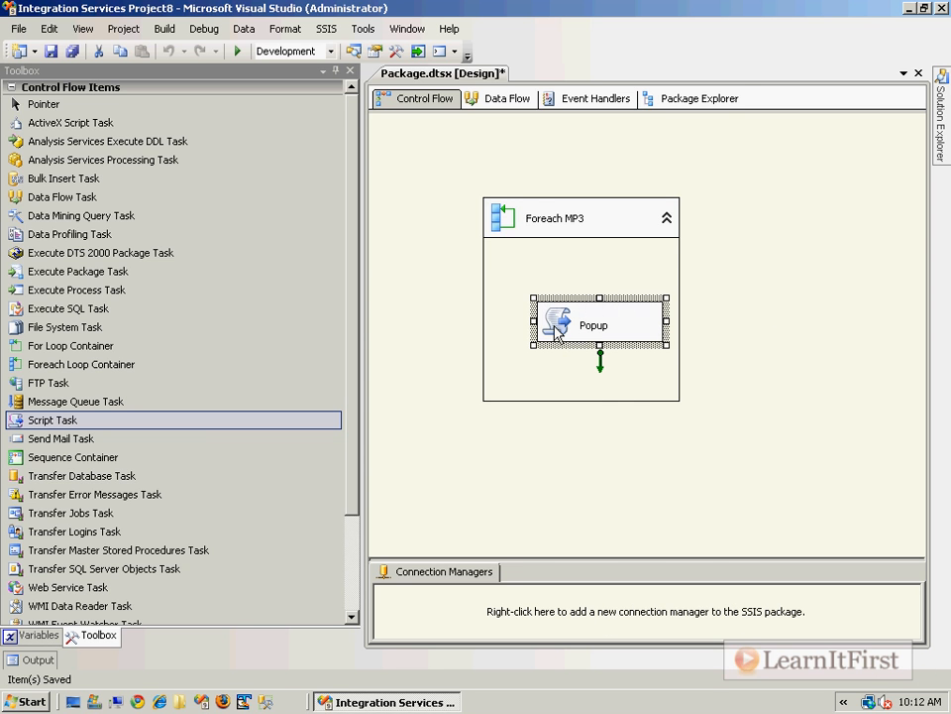
Set the Popup task's script language to Microsoft Visual Basic 2008 and give it read-only access to the User::FileName variable.
double_click(561, 335)
click(716, 209)
click(716, 209)
click(644, 227)
click(715, 243)
click(716, 242)
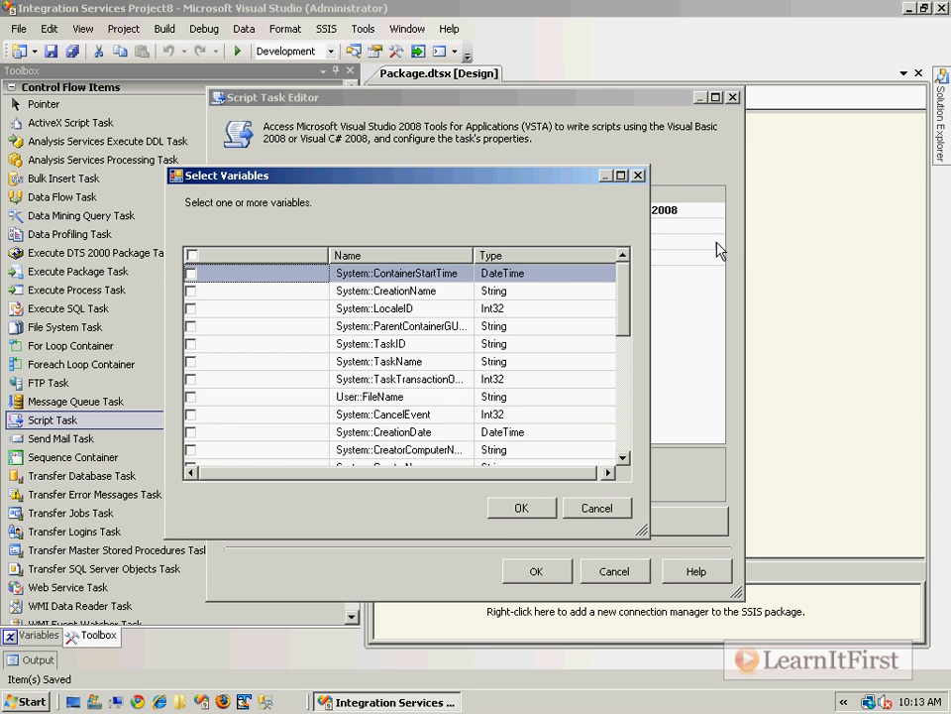
click(190, 397)
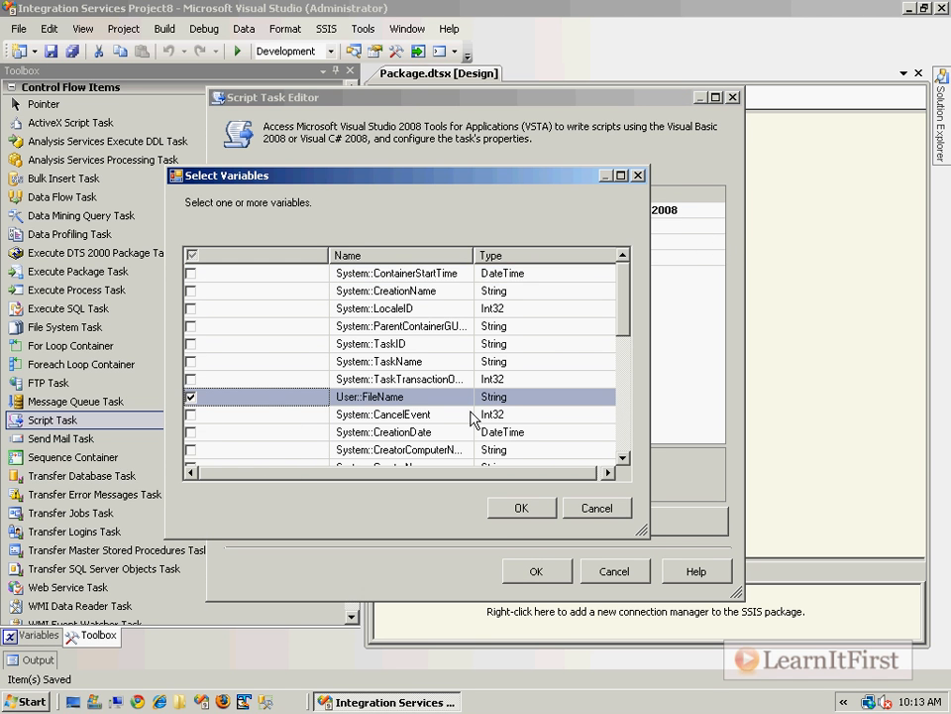
click(519, 507)
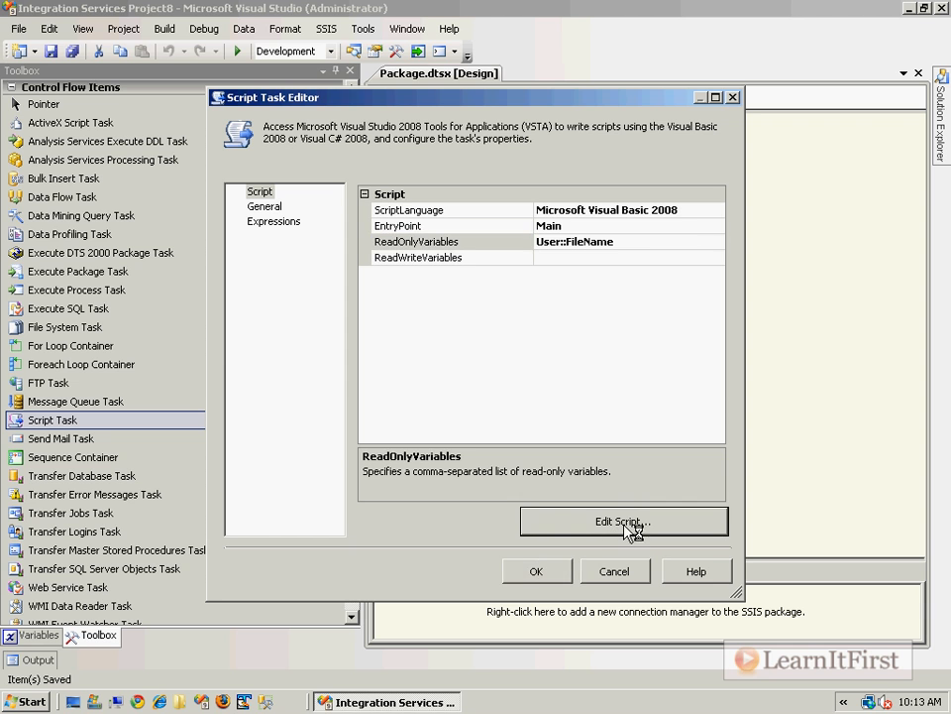
Open the Popup task's script in a maximized editor and copy the sample Dts.Variables("MyCaseSensitiveVariableName").Value reference from the comments.
click(624, 522)
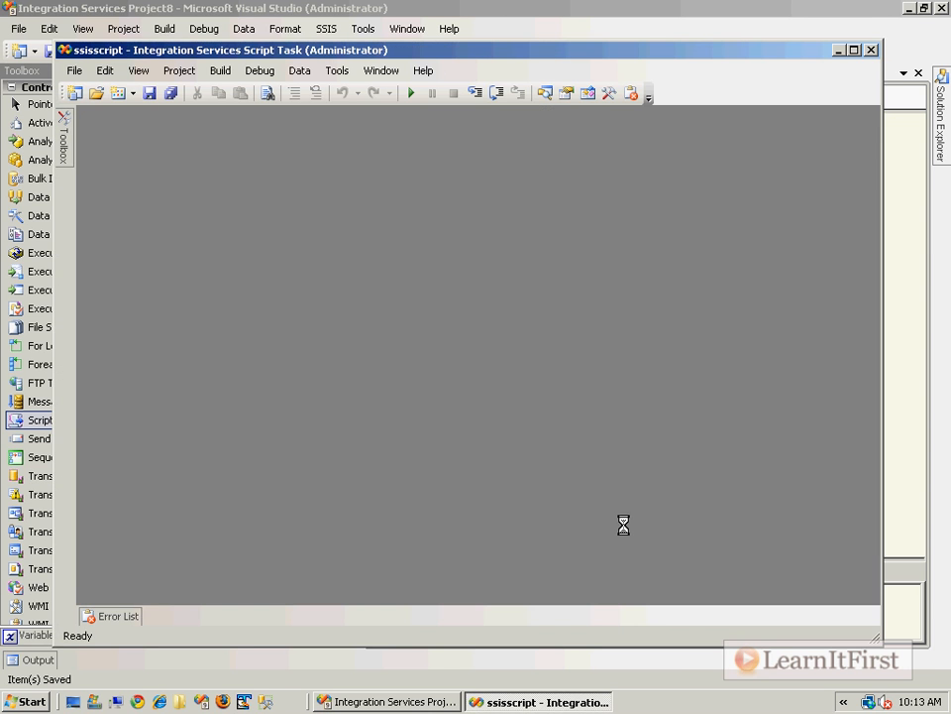
click(854, 50)
click(634, 334)
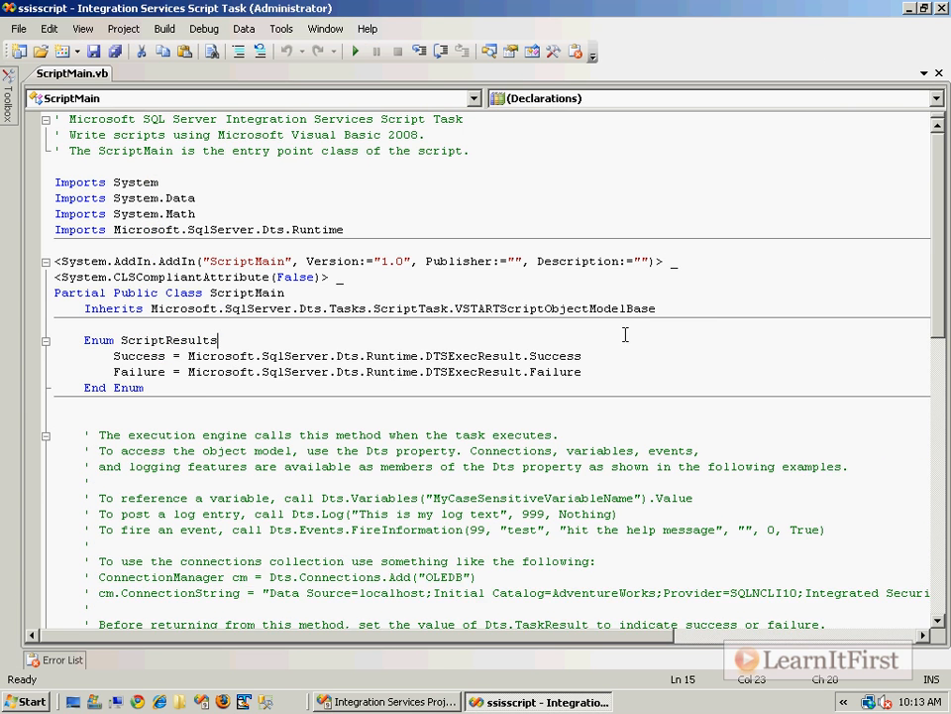
scroll(606, 336, down, 3)
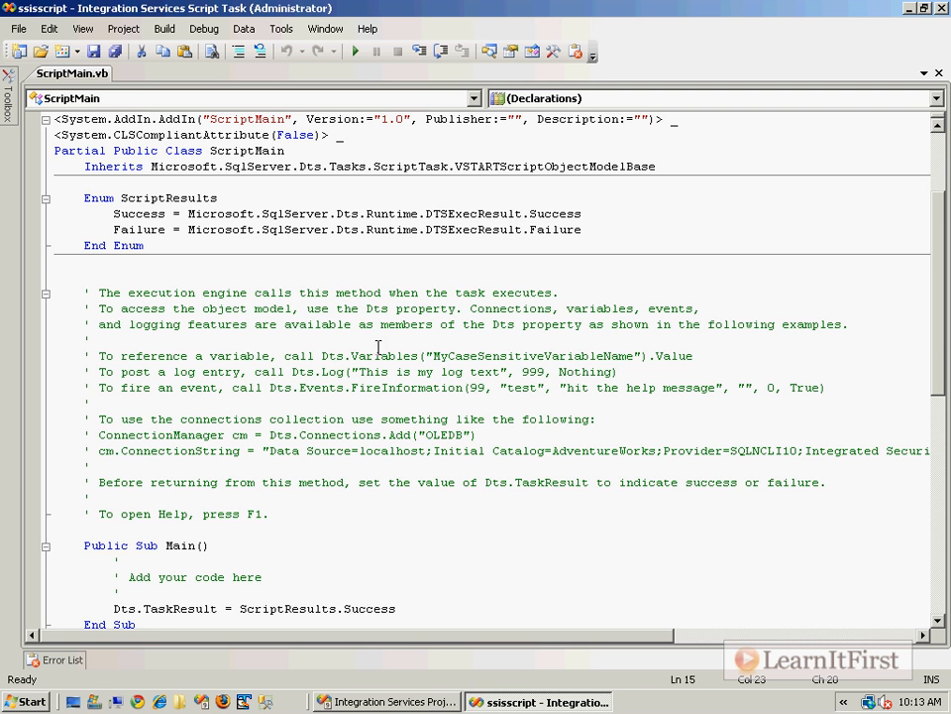
drag(325, 355, 713, 353)
key(ctrl+c)
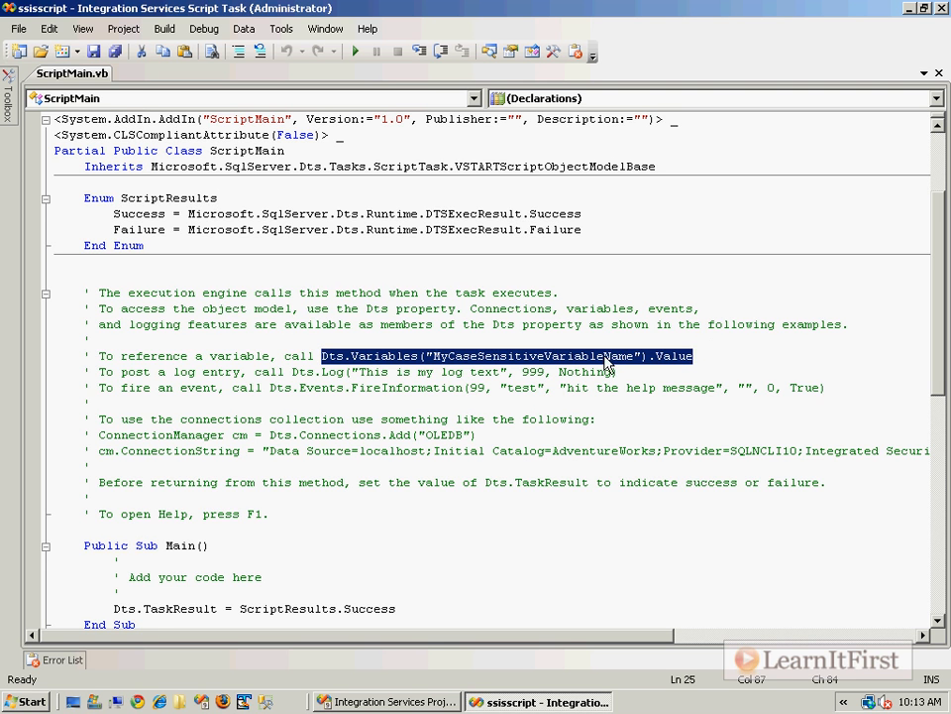
Replace the placeholder comment in Main with a System.Windows.Forms.MessageBox.Show call displaying the copied variable reference with .ToString() appended.
scroll(606, 360, down, 4)
drag(251, 398, 116, 375)
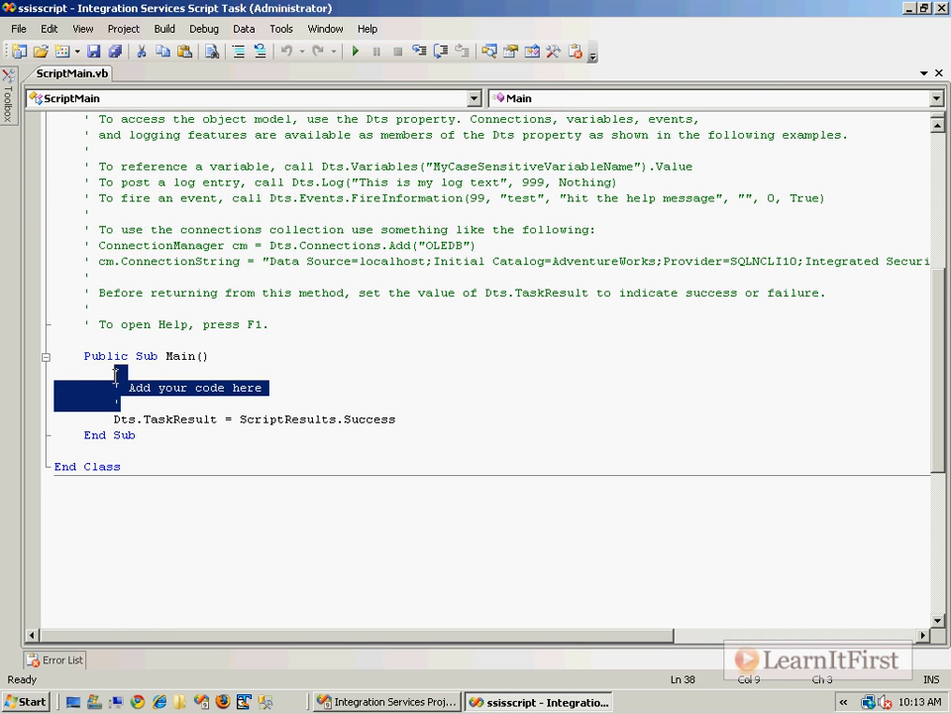
text(System.)
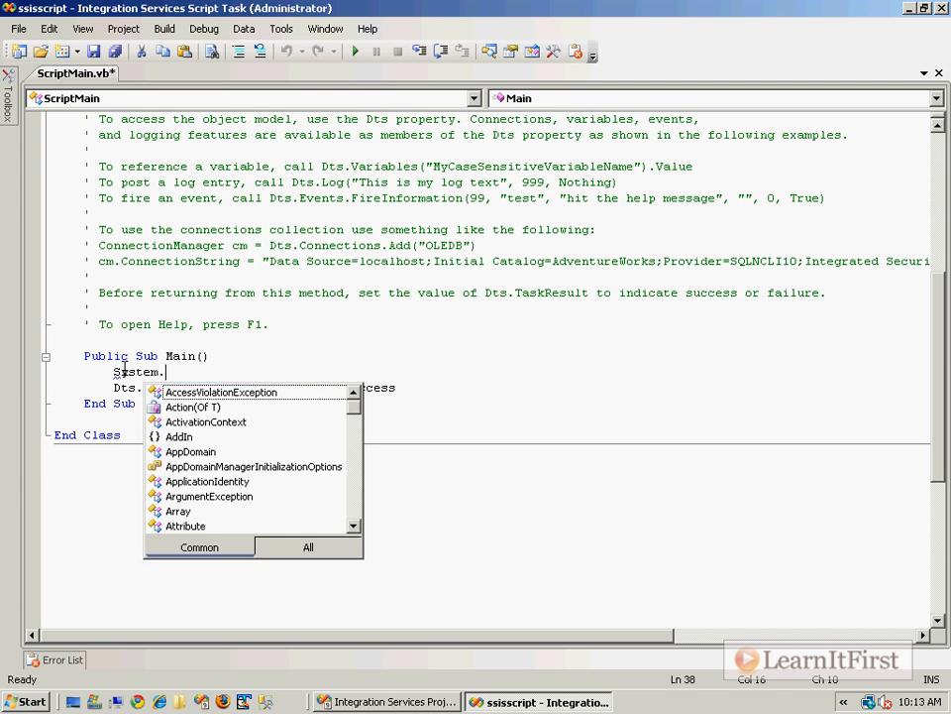
text(Windows.Forms.Mess)
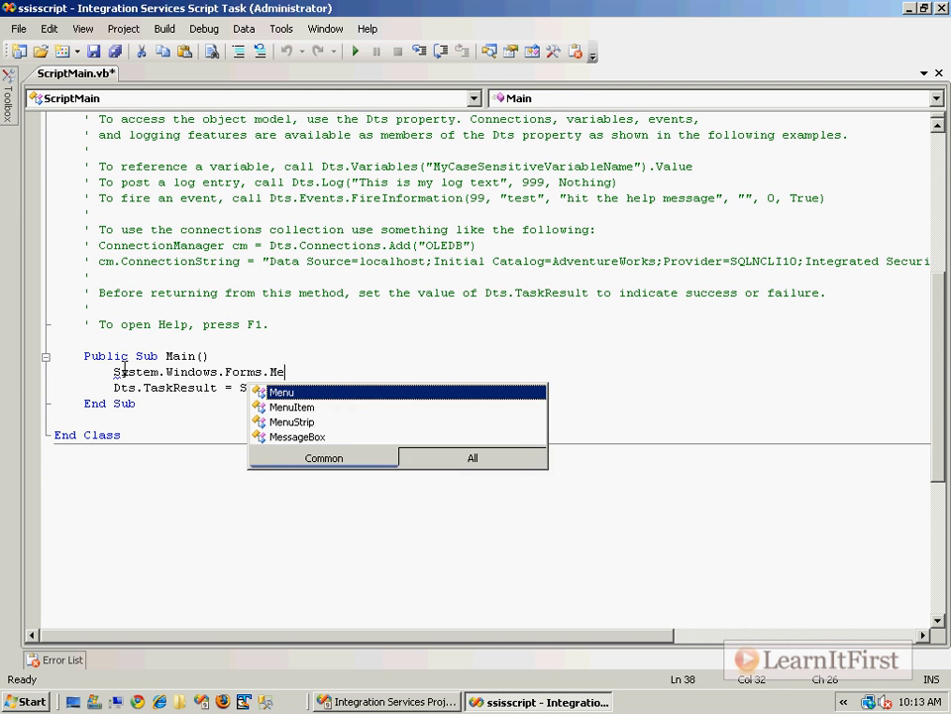
text(ageBox.Show()
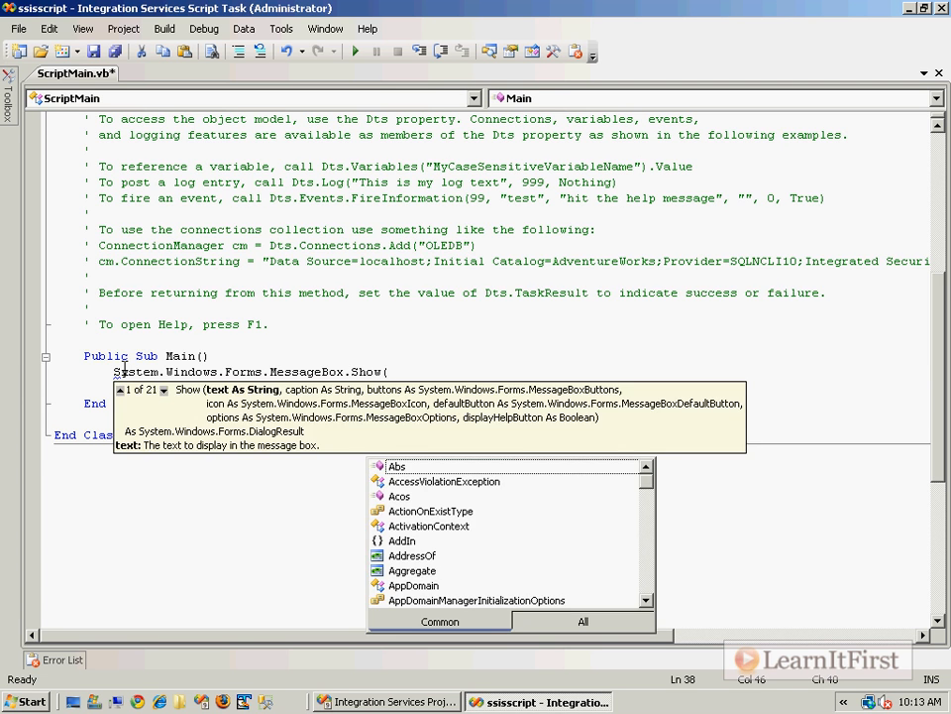
key(ctrl+v)
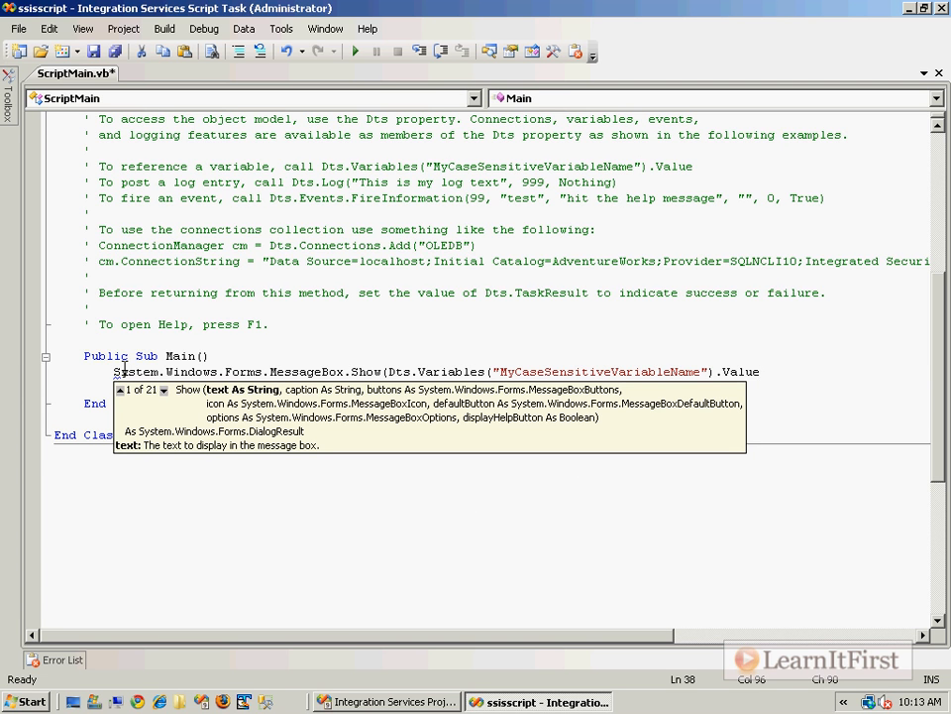
text(.To)
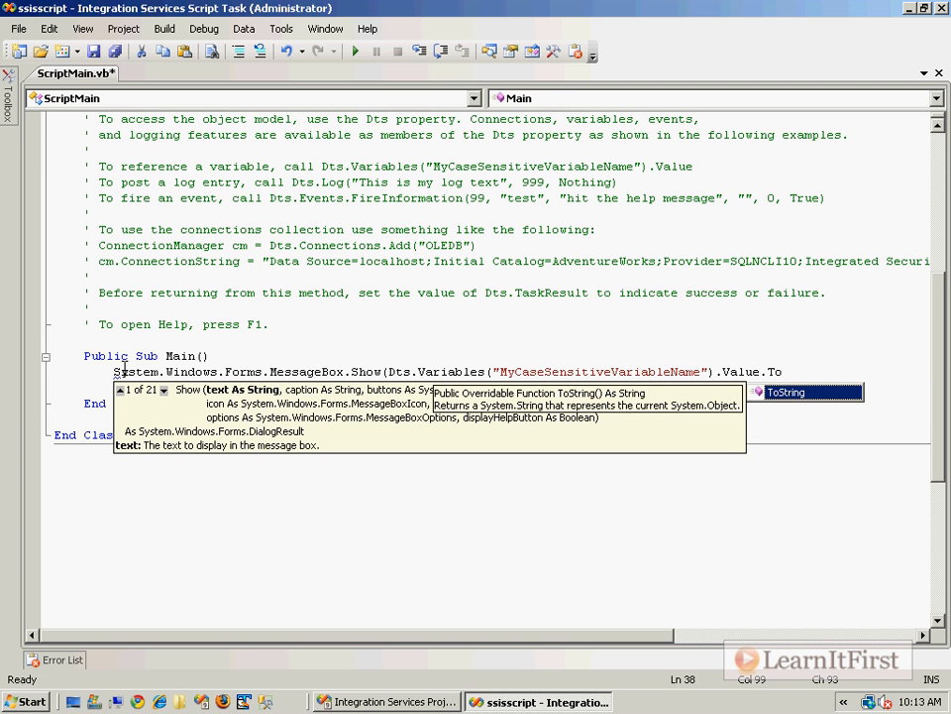
text(String()))
Change the variable name in the message box call to FileName, save and close the script, and accept the task settings.
double_click(576, 383)
double_click(582, 373)
text(FileName)
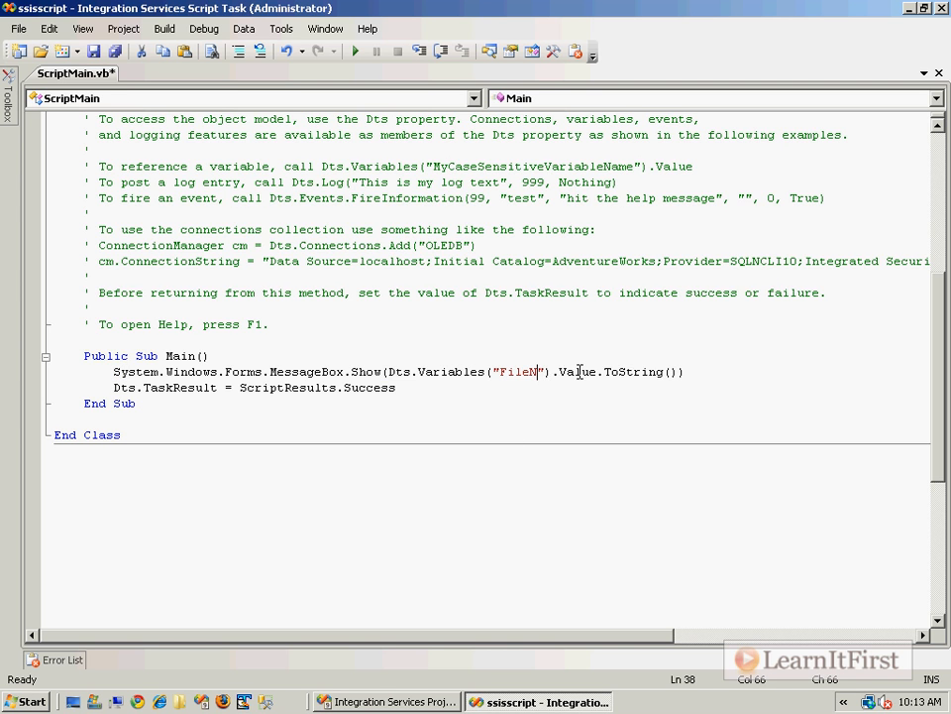
key(ctrl+s)
key(Up)
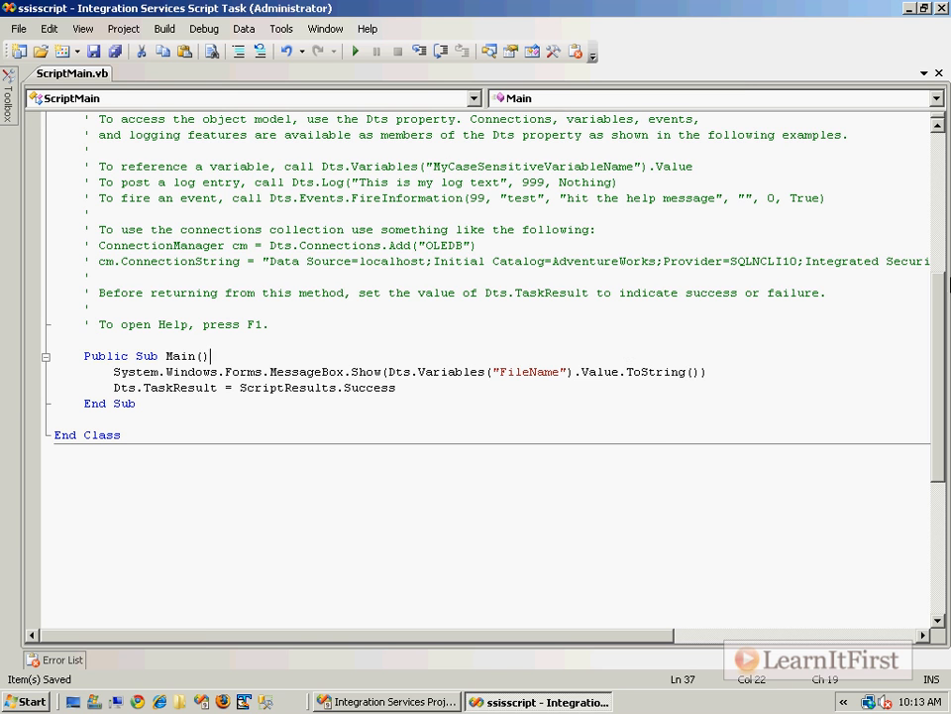
click(942, 8)
click(536, 573)
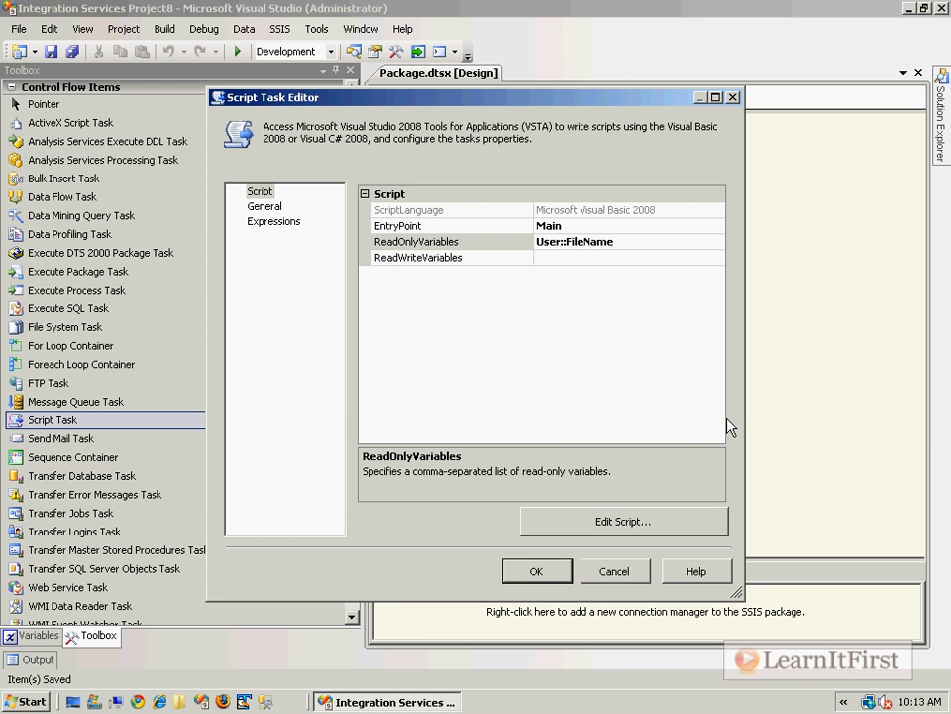
click(651, 503)
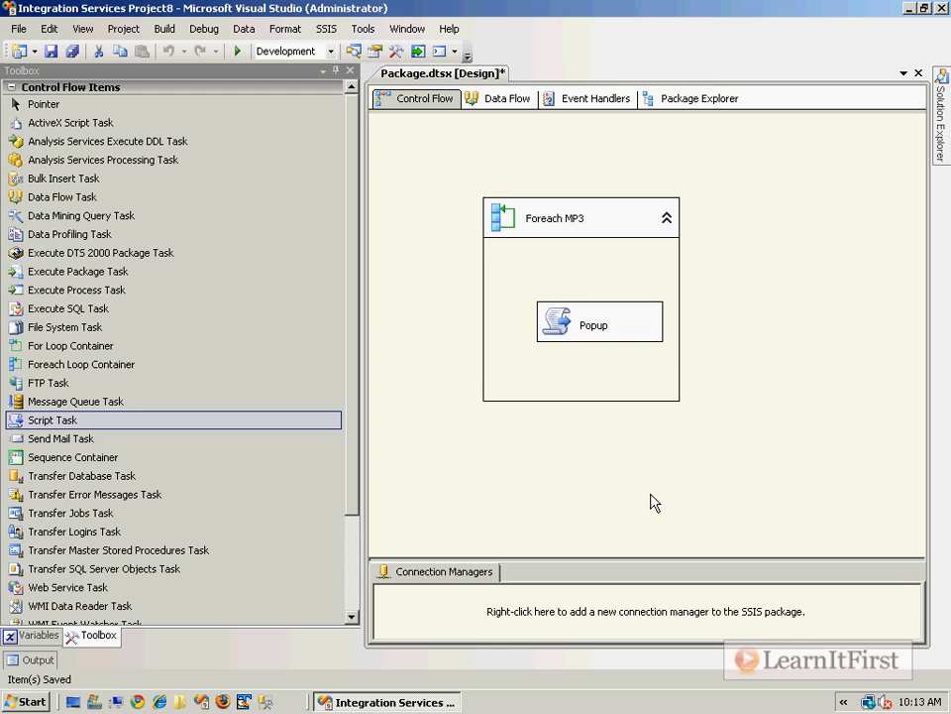
Run the package, dismiss the message box for each MP3 file, and return to design mode.
key(F5)
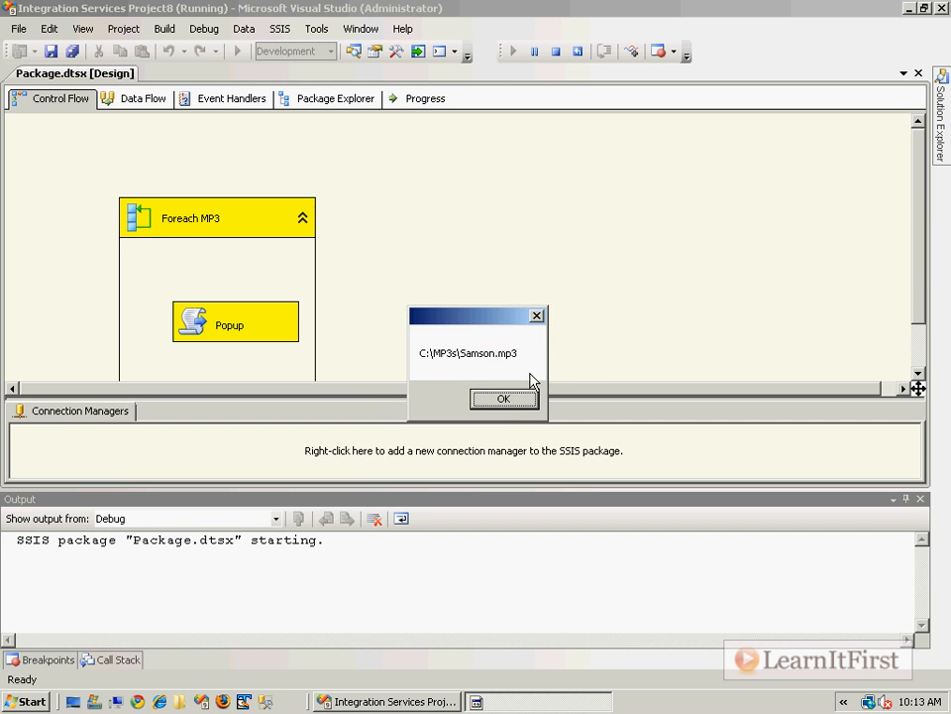
click(493, 398)
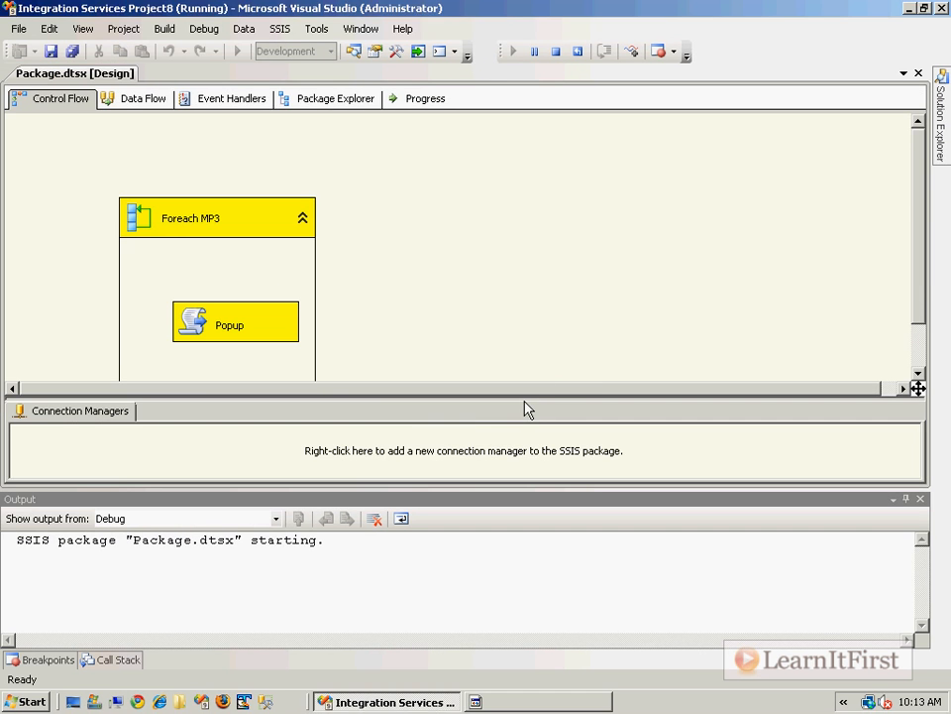
click(557, 706)
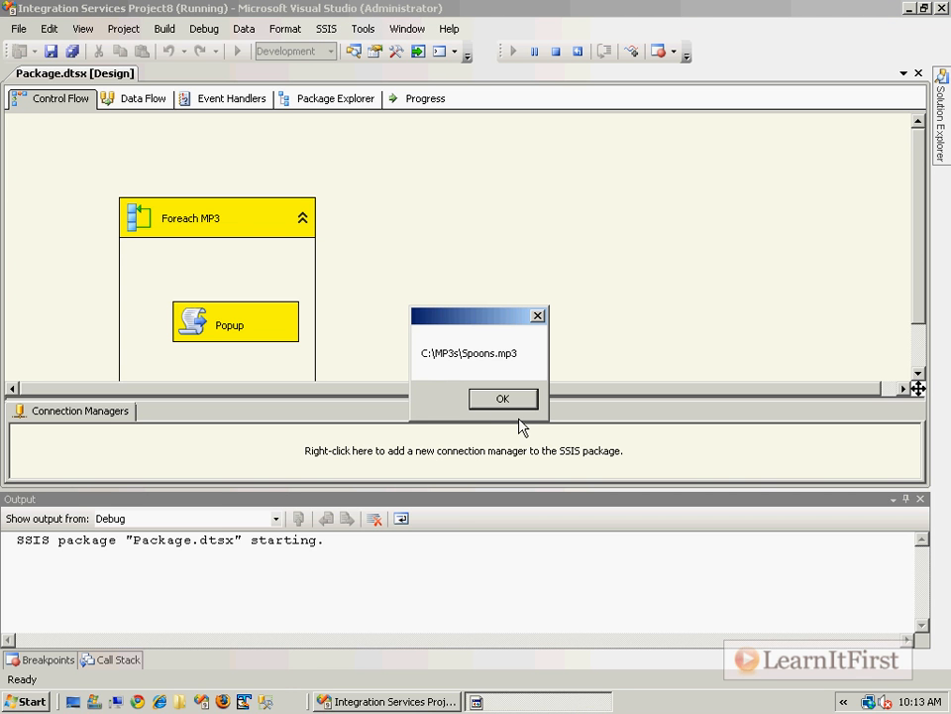
key(Return)
key(Return)
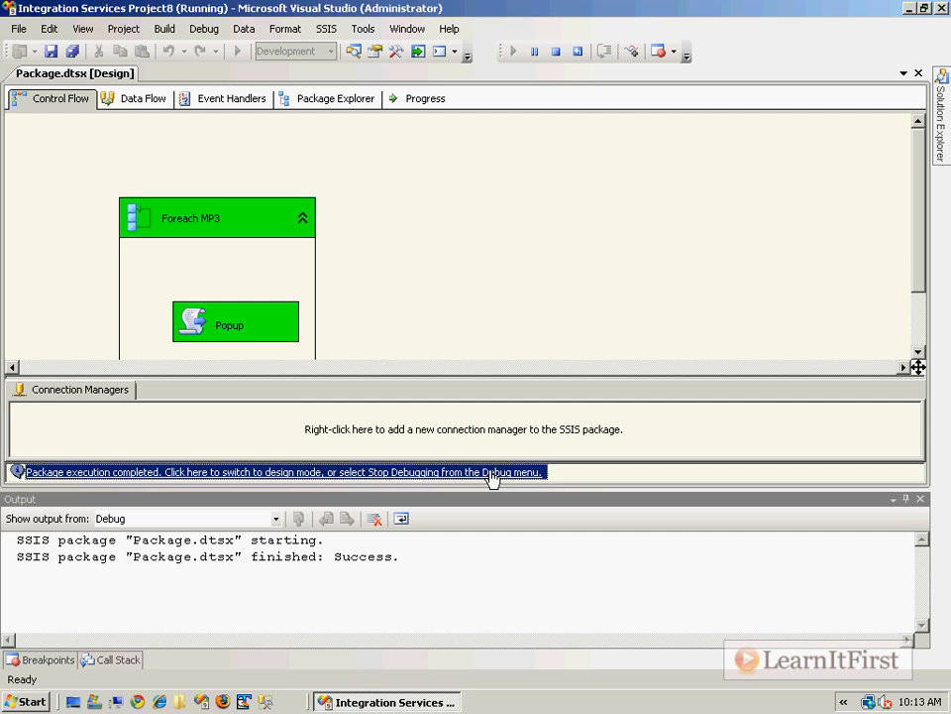
click(493, 473)
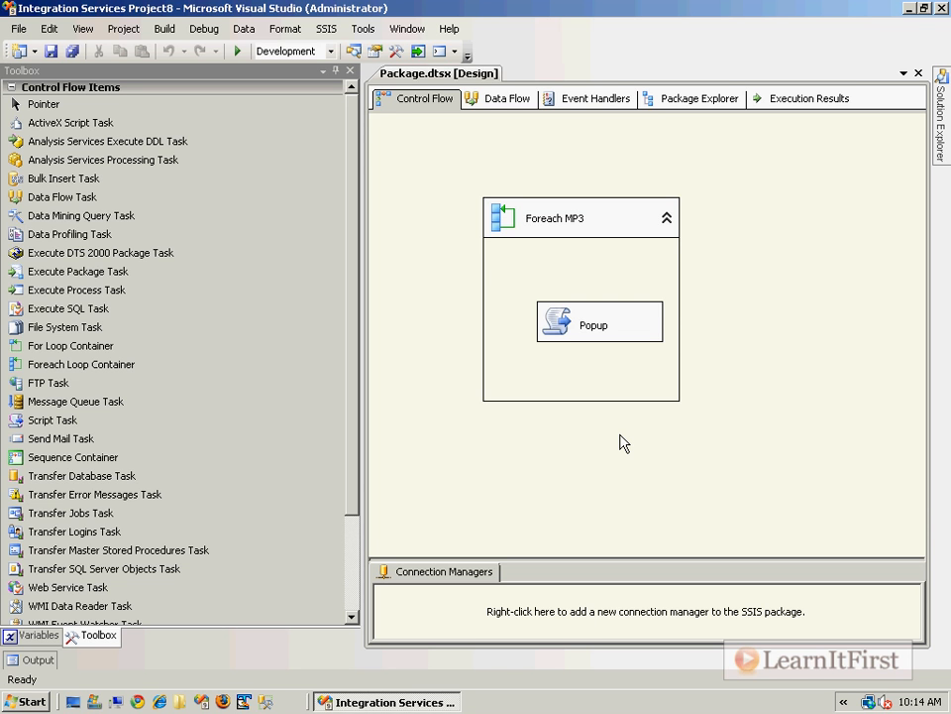
Add a Data Flow Task above Popup in the Foreach MP3 container and place a Flat File Source in its data flow.
click(571, 335)
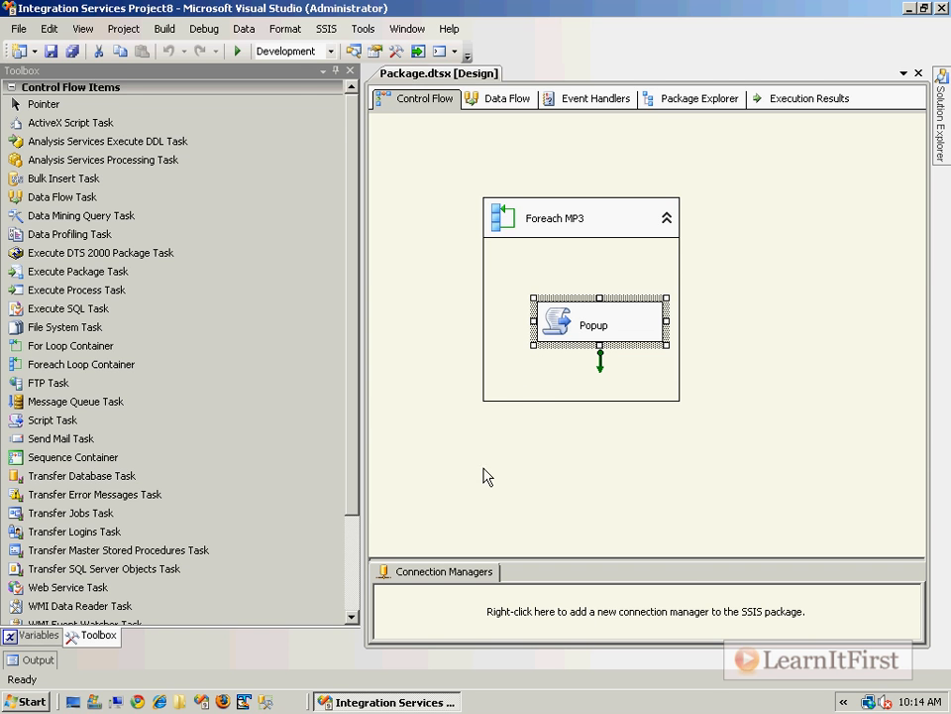
drag(80, 206, 541, 287)
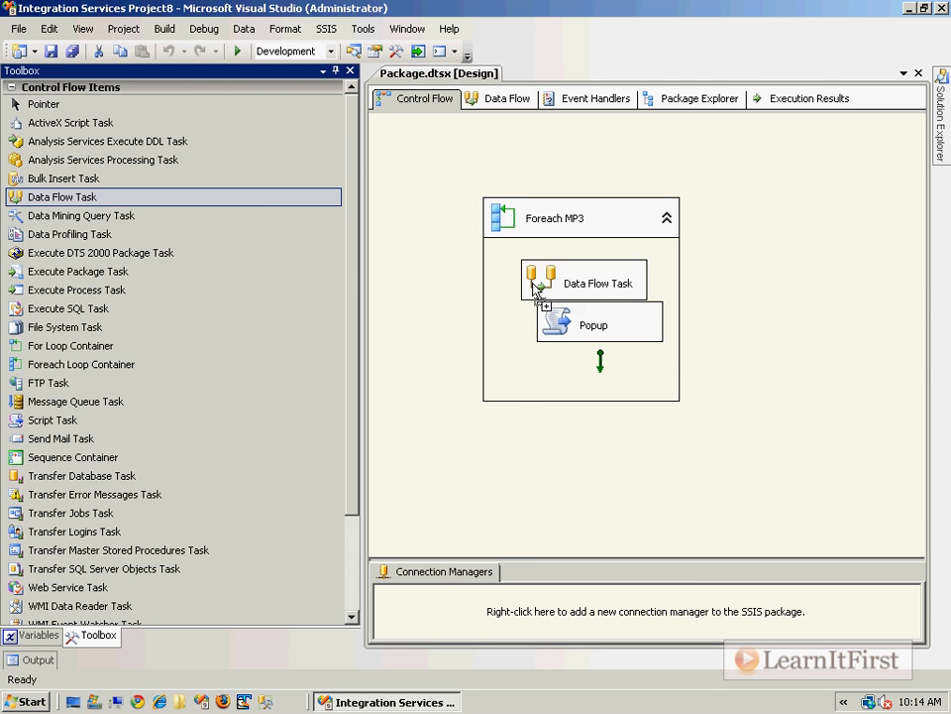
double_click(542, 284)
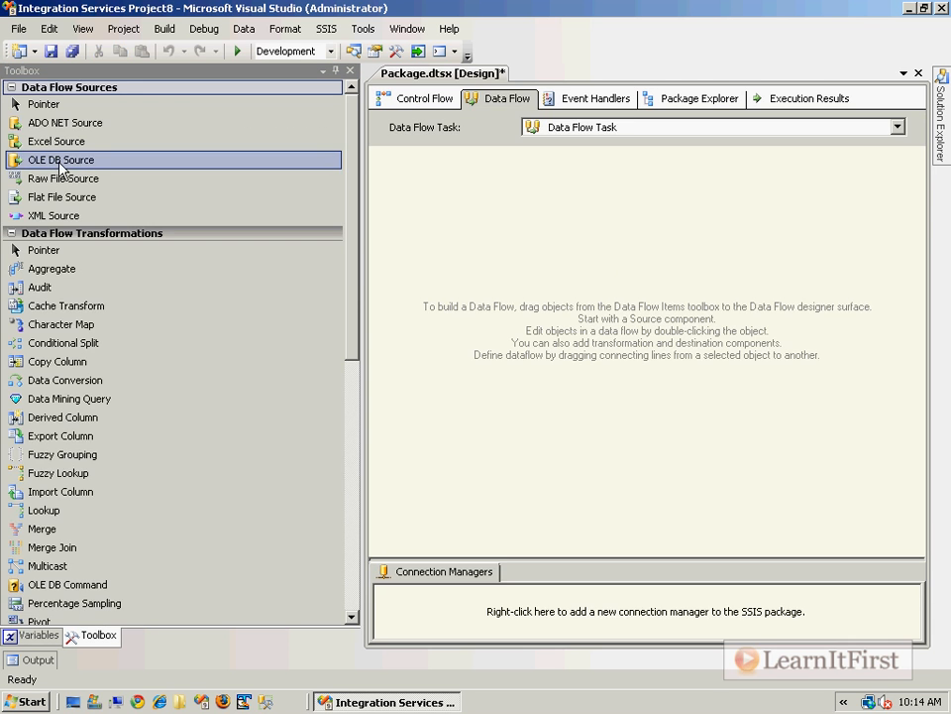
drag(66, 204, 495, 248)
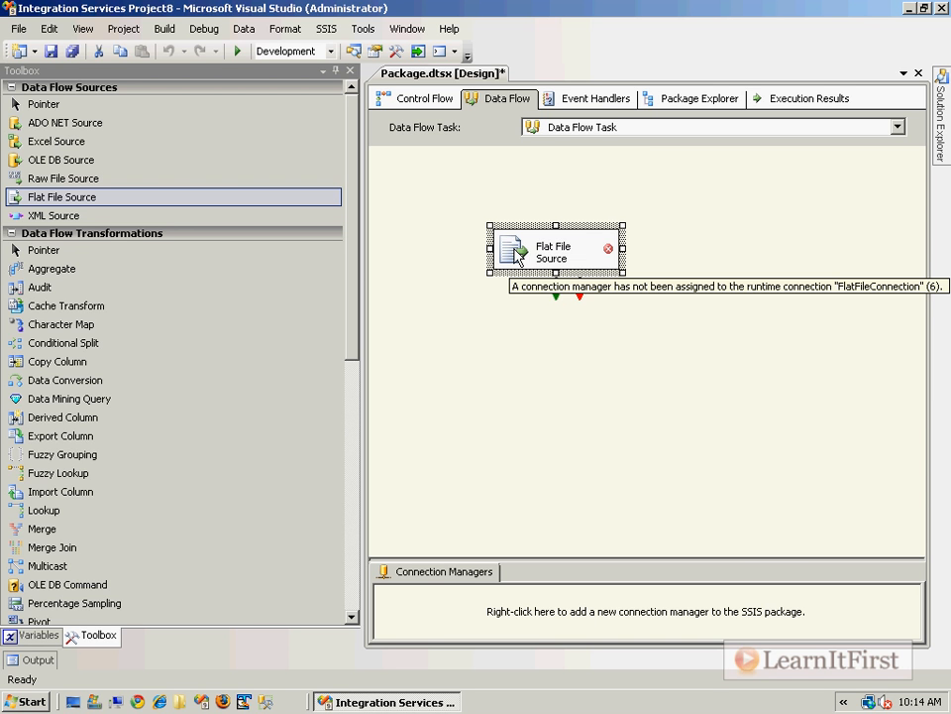
Return to the control flow and delete the Data Flow Task from the Foreach MP3 container.
click(406, 99)
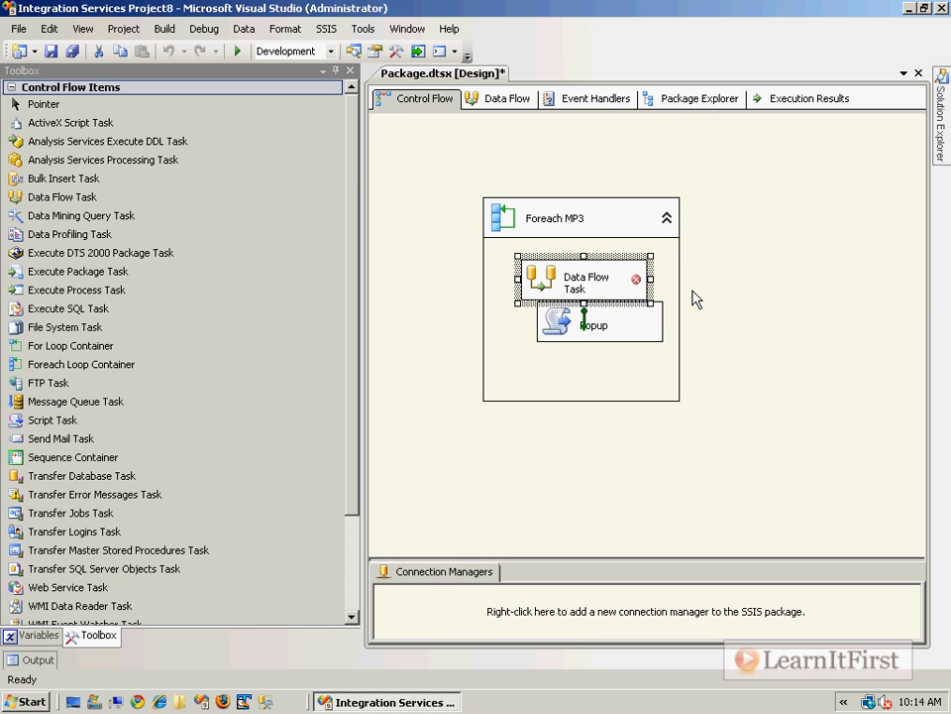
key(Delete)
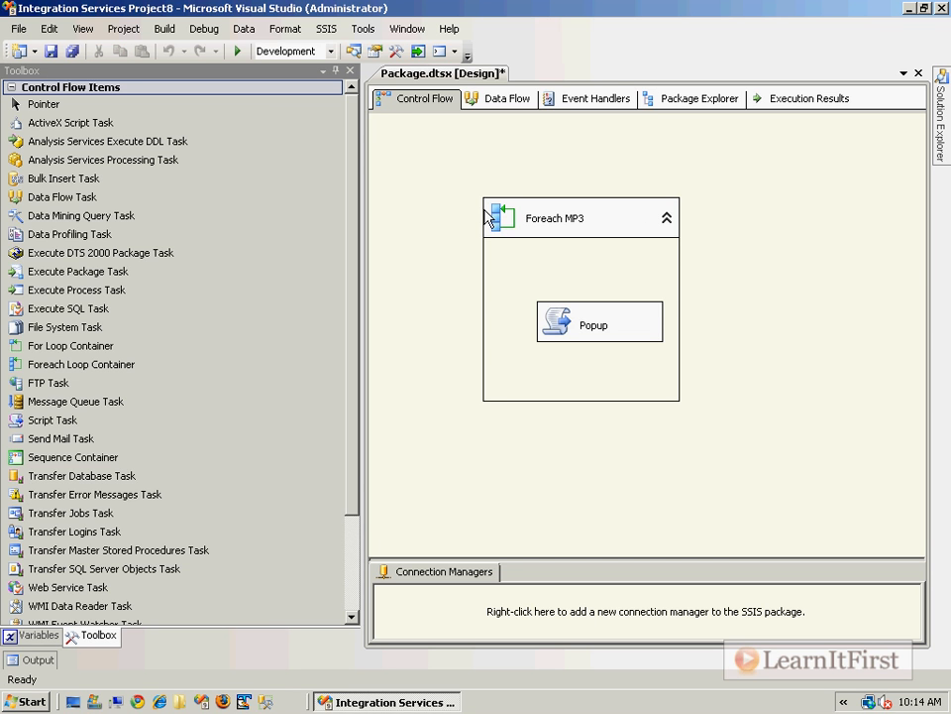
Open the Foreach MP3 container's settings and examine its collection configuration, variable mappings and the available enumerator types.
double_click(511, 218)
click(270, 206)
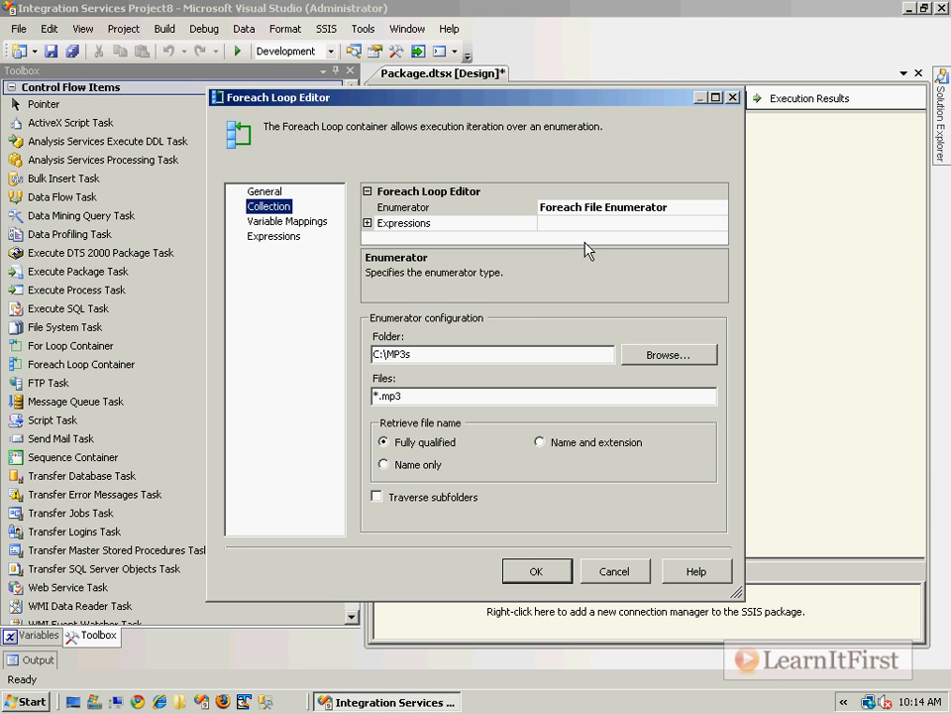
click(259, 222)
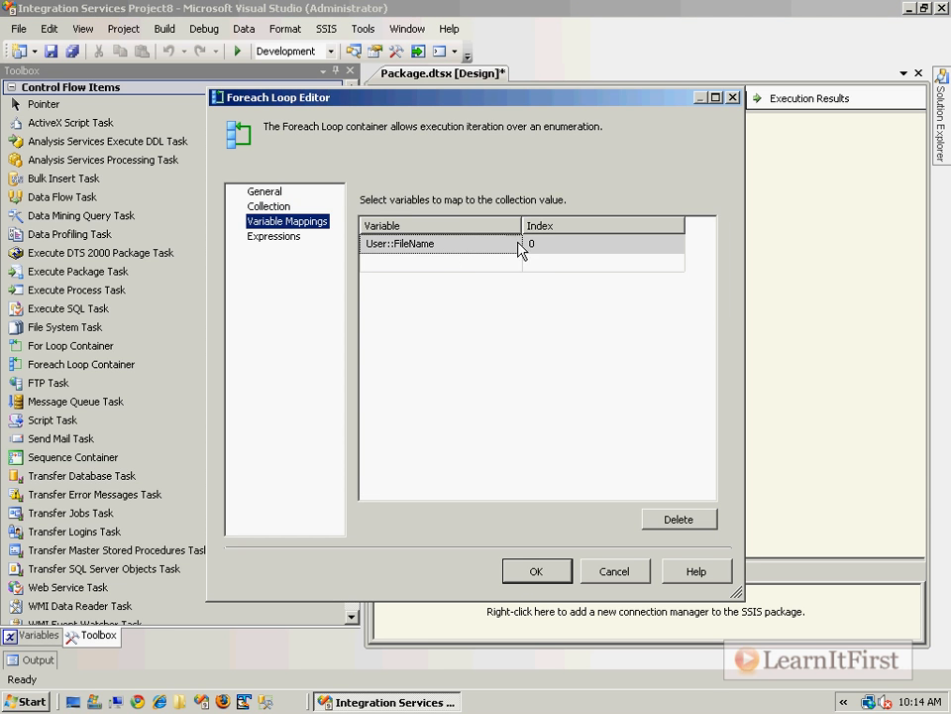
key(Up)
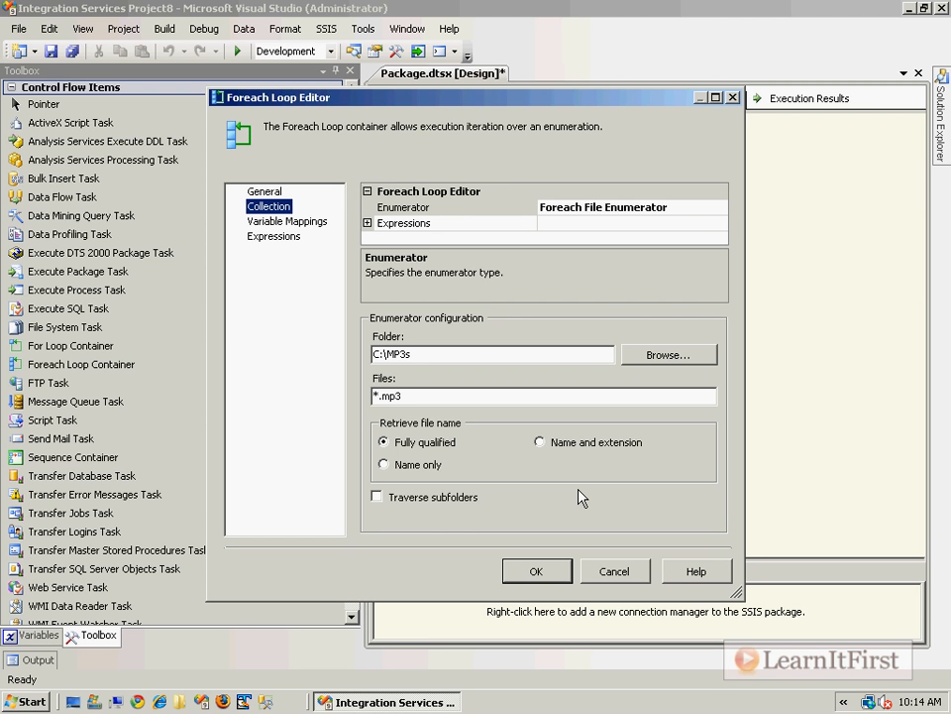
click(699, 207)
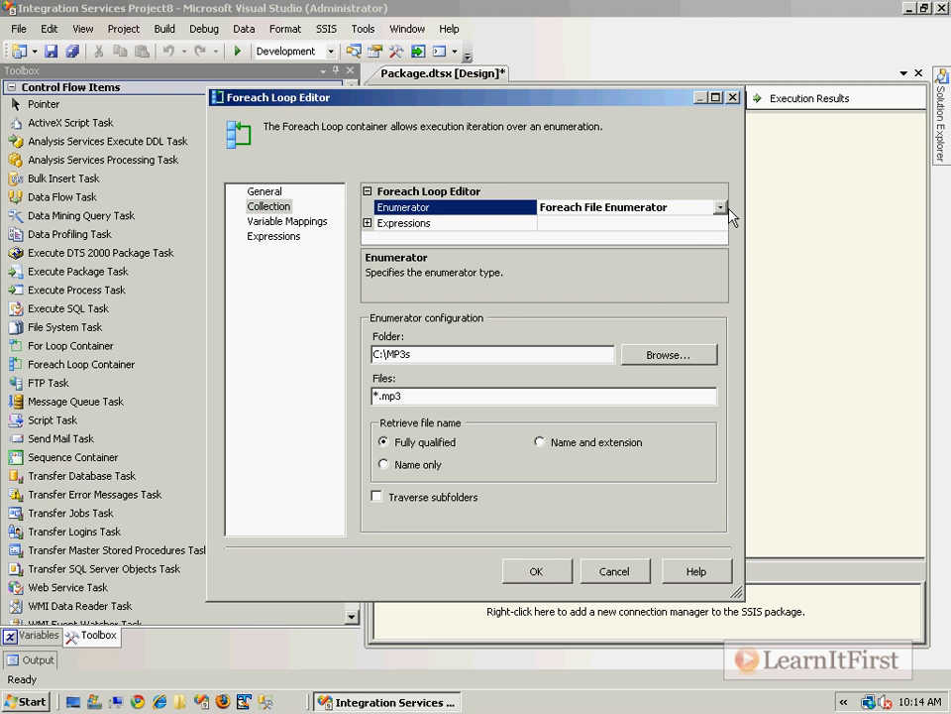
click(722, 207)
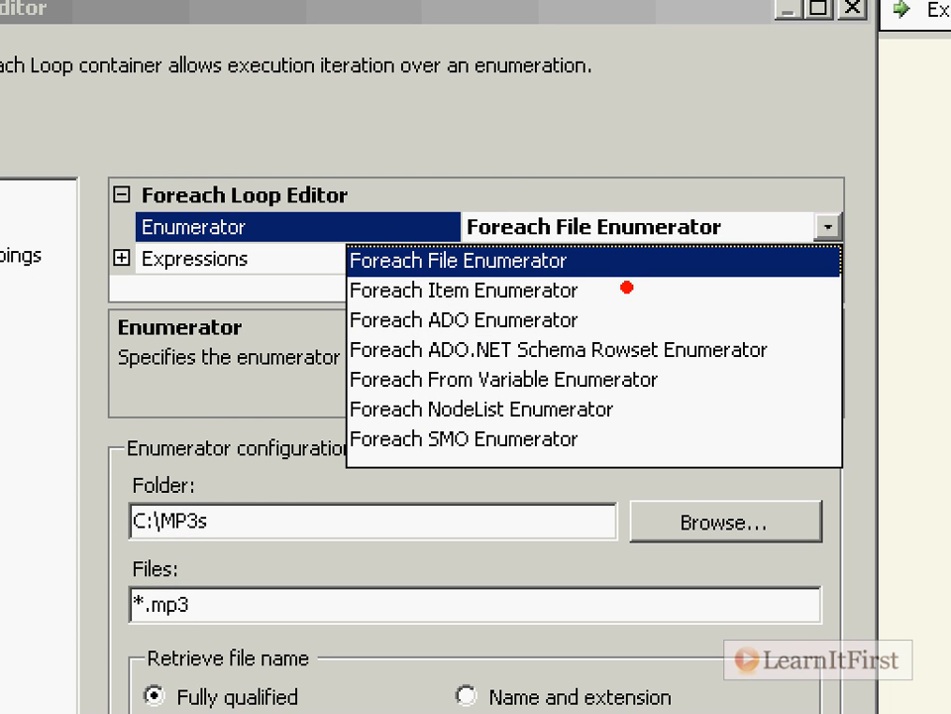
drag(622, 325, 647, 318)
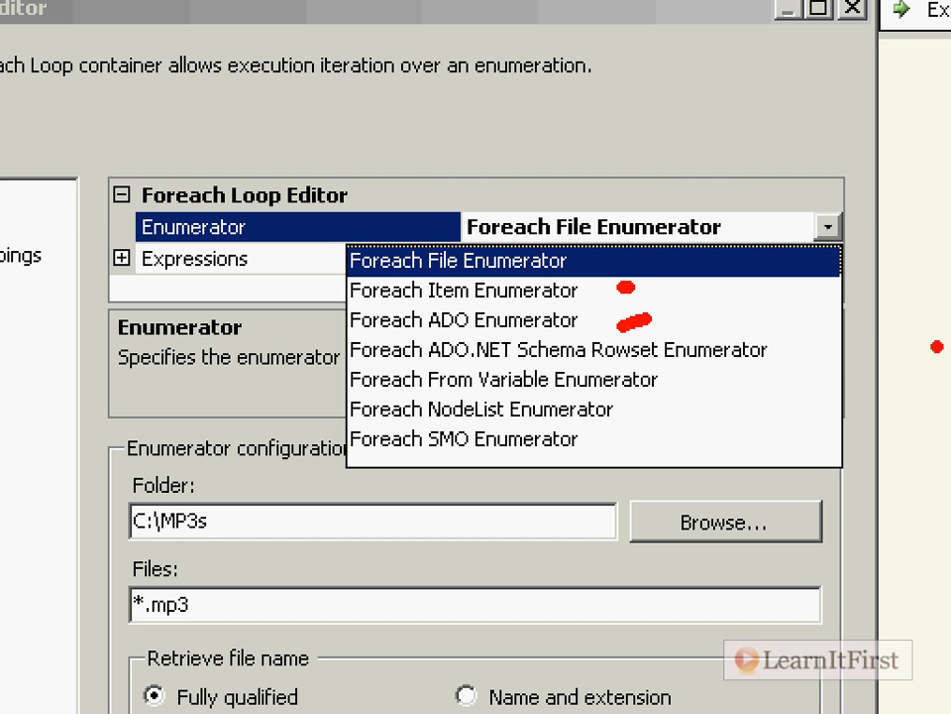